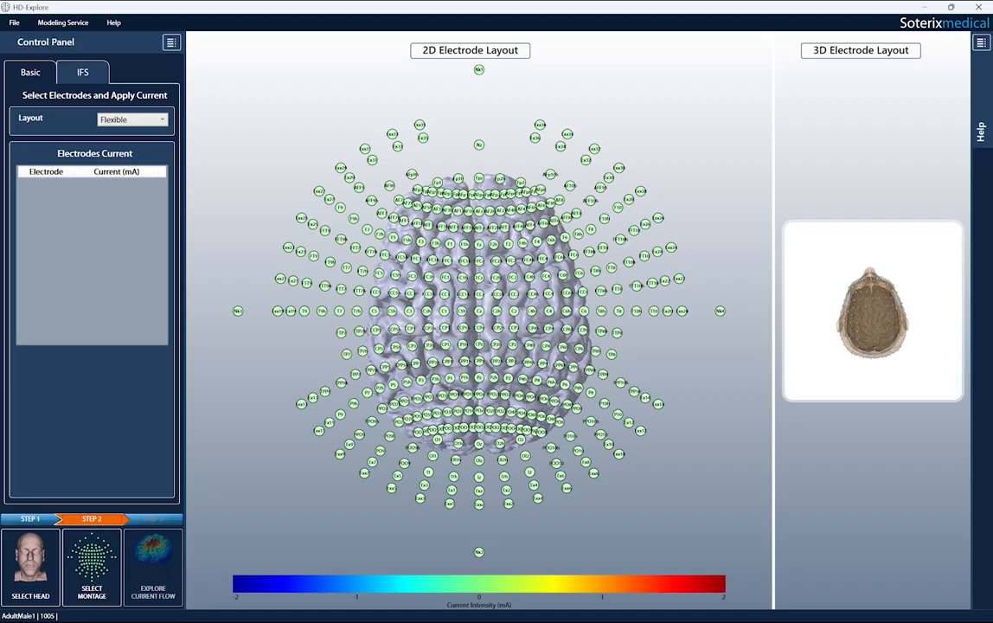
Expand and close the Help panel, and collapse and restore the Control Panel.
click(82, 73)
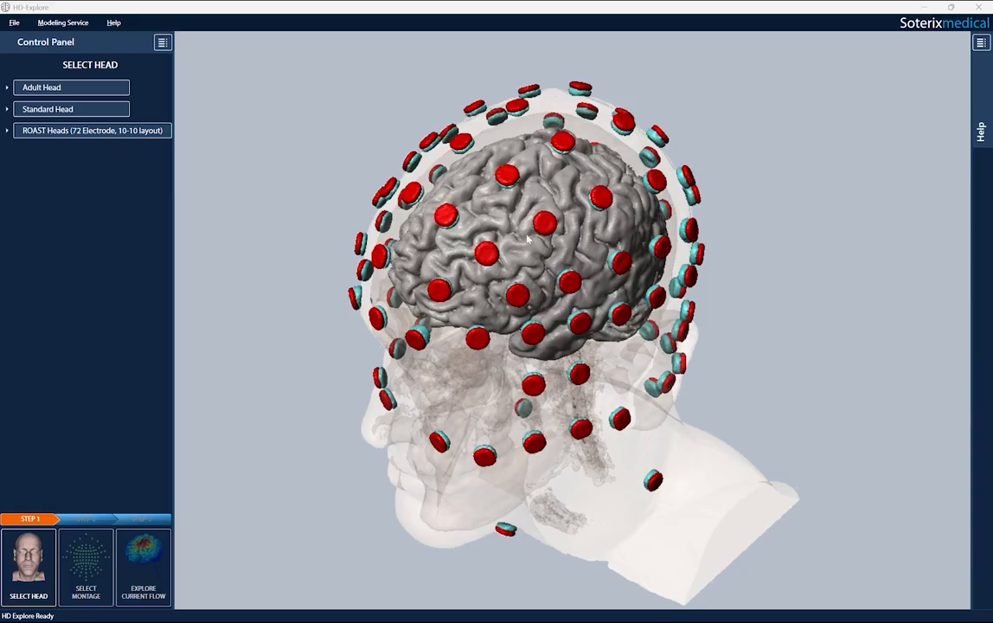
click(980, 42)
click(830, 44)
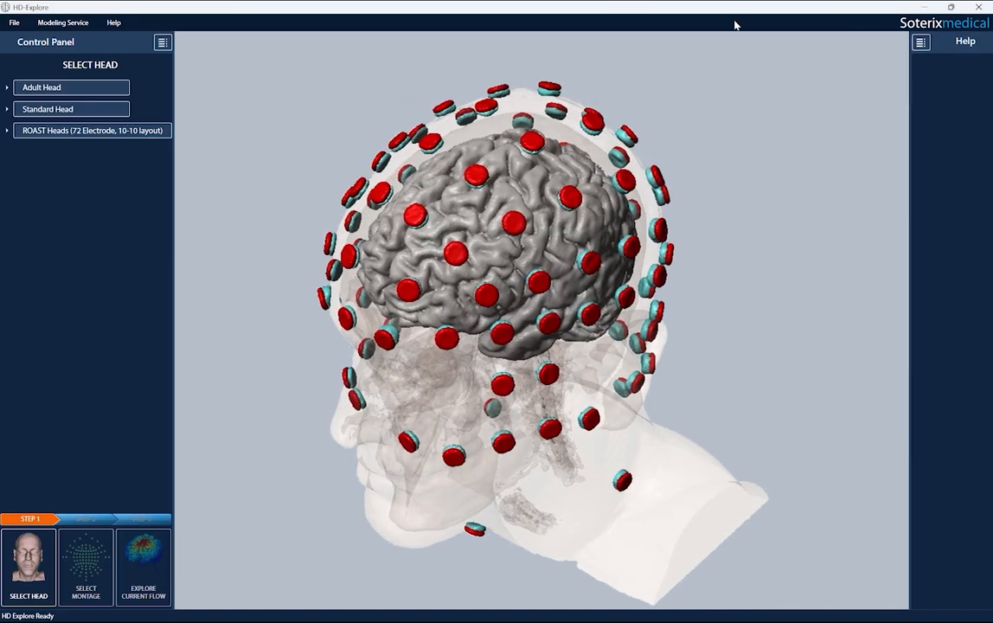
click(161, 41)
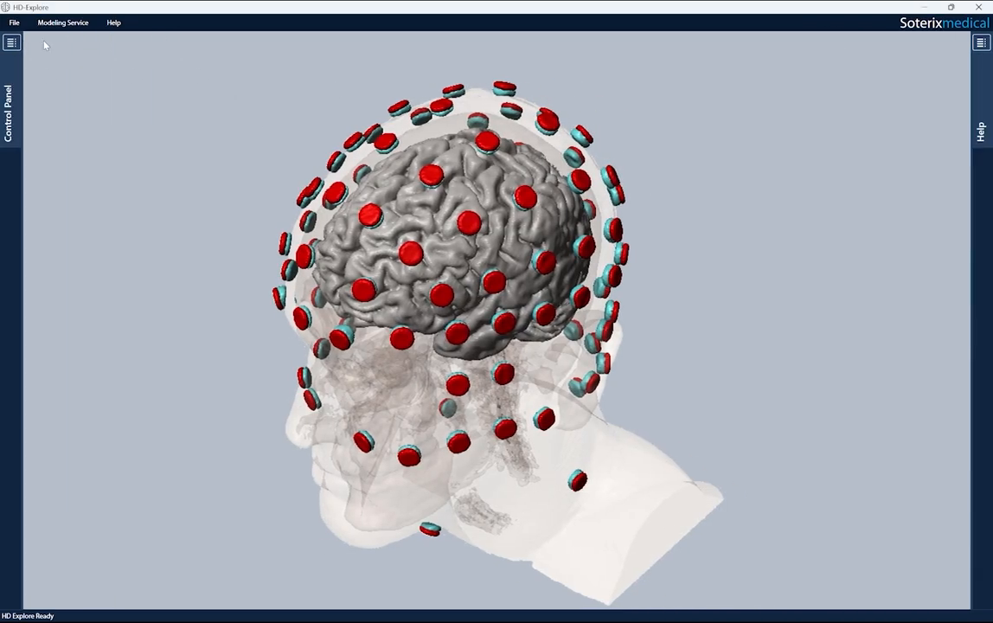
click(12, 42)
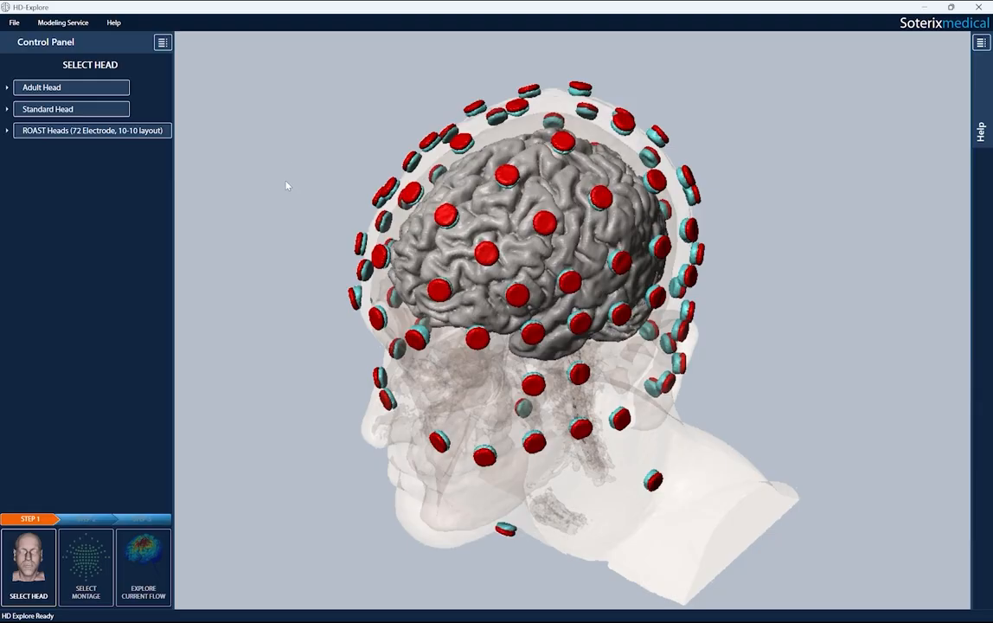
Load the Adult Male 3 head with the 93 Electrode (10-10 layout) from the adult head models.
click(108, 89)
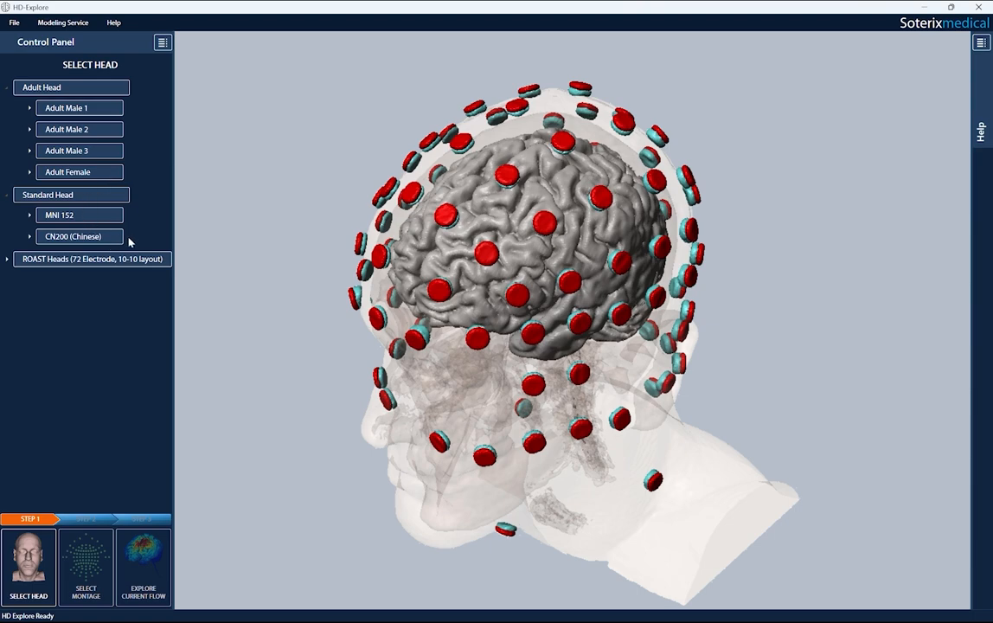
click(91, 109)
click(91, 285)
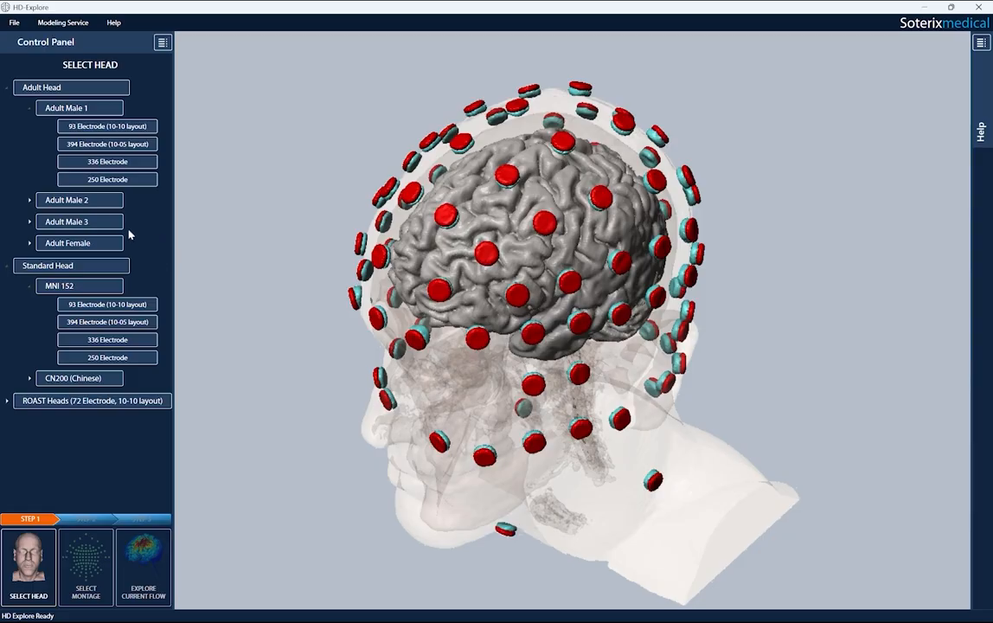
click(104, 224)
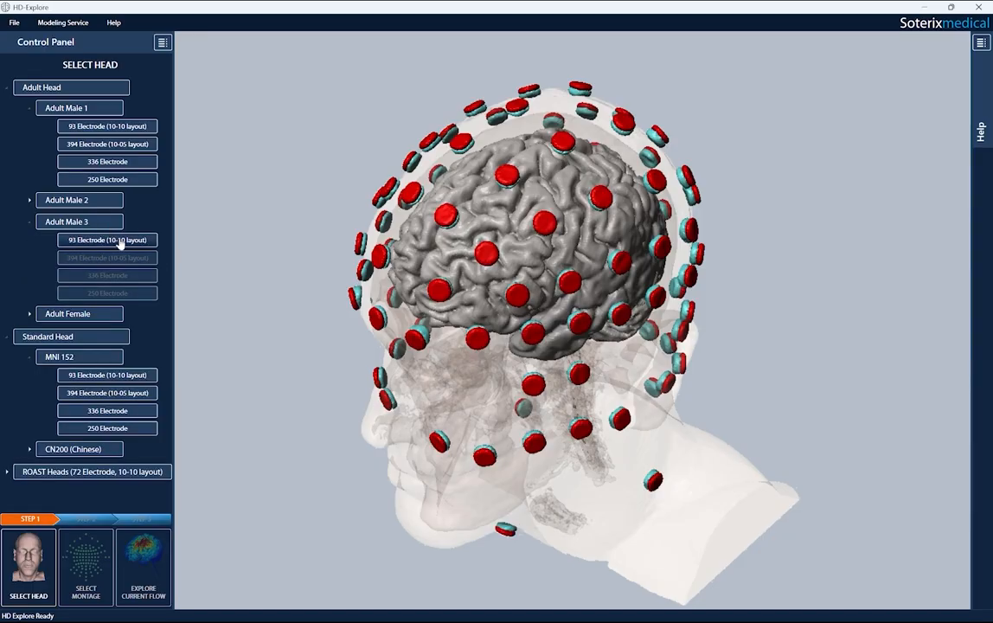
click(119, 241)
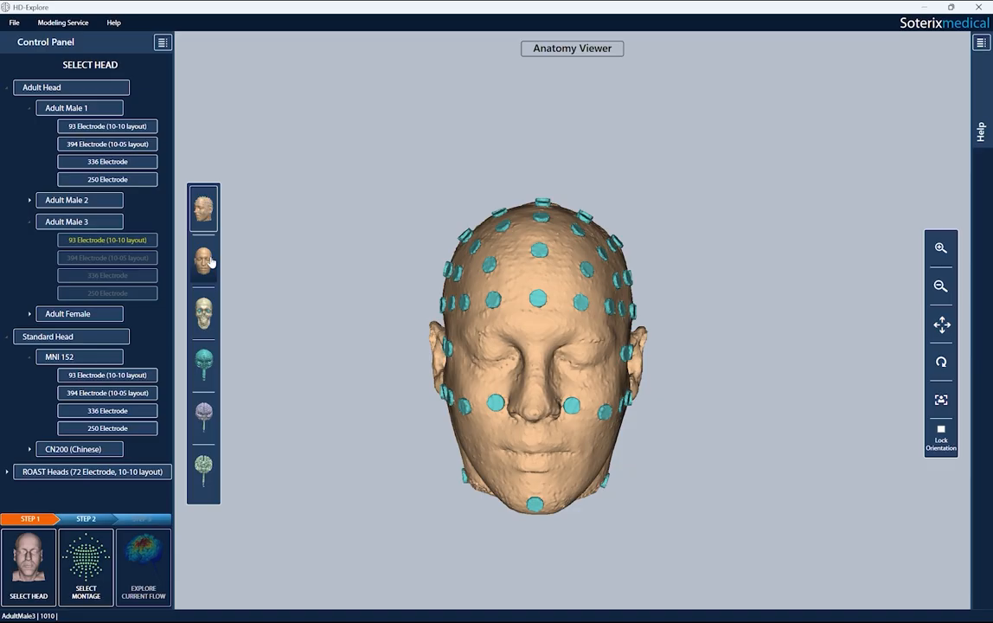
Examine the head's anatomy layer by layer, from skin and skull down to the brain, and return to the reset electrode view.
click(207, 260)
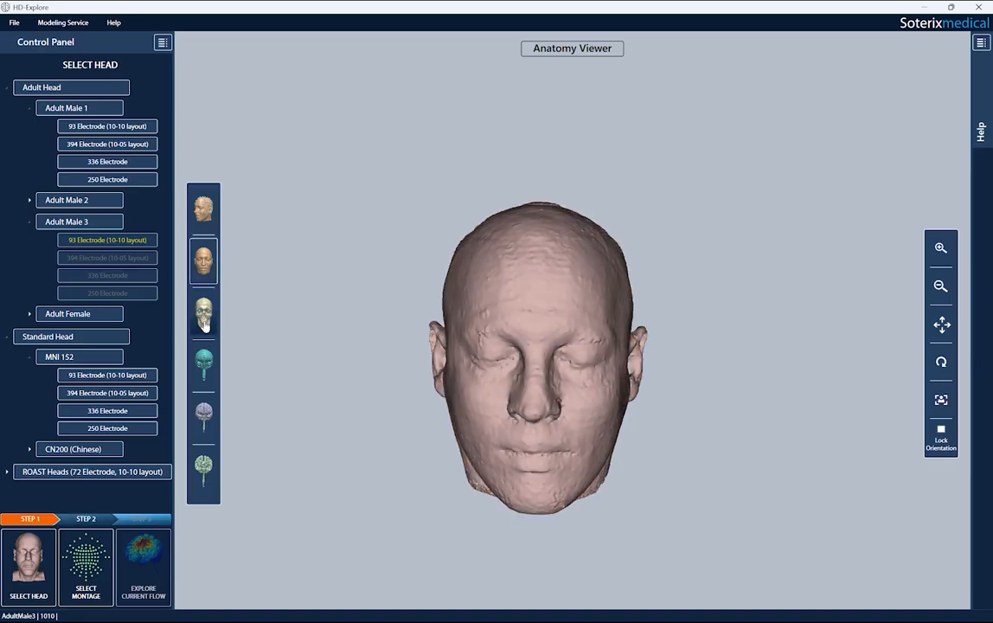
click(204, 326)
click(204, 370)
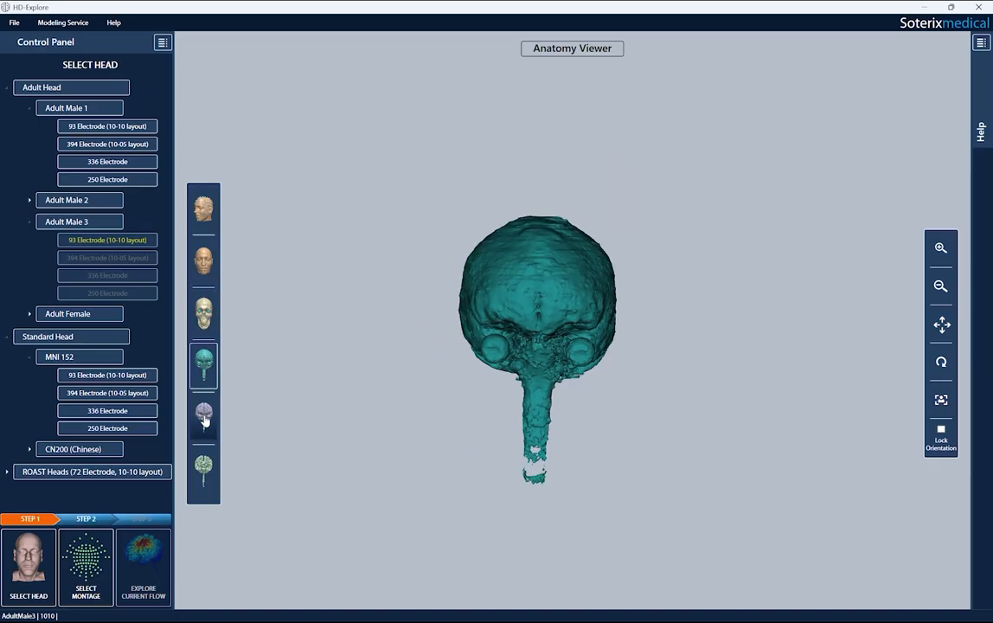
click(204, 426)
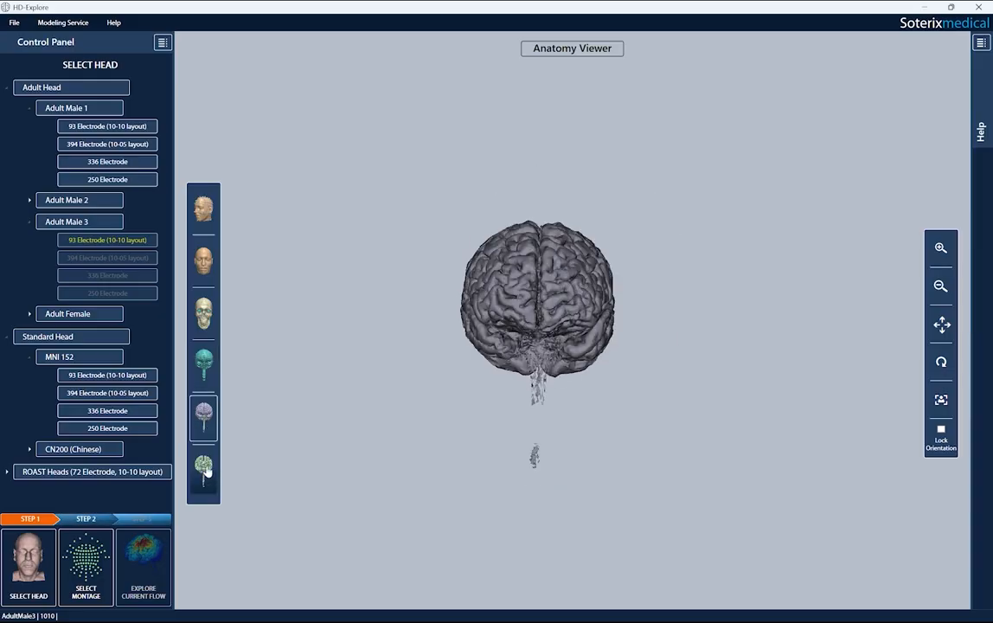
click(207, 471)
click(207, 211)
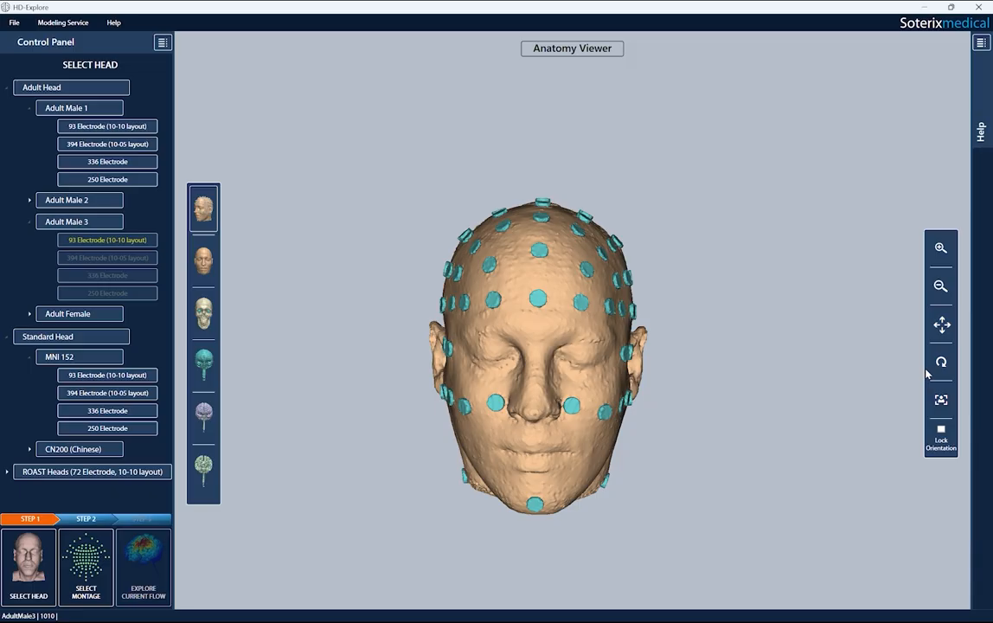
mouse_move(550, 325)
mouse_down()
mouse_move(476, 334)
mouse_move(542, 318)
mouse_up()
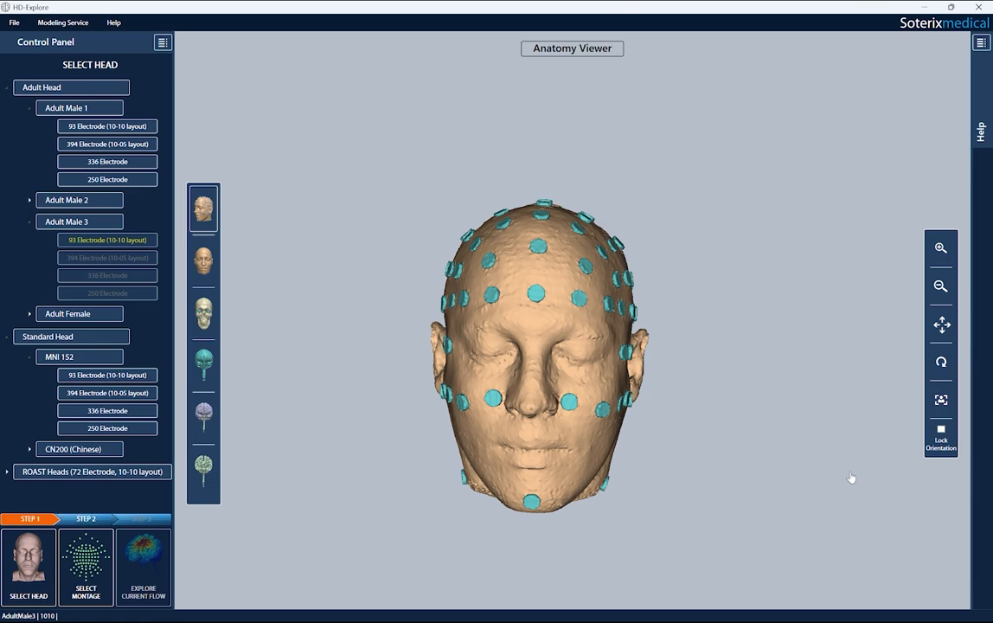
click(938, 405)
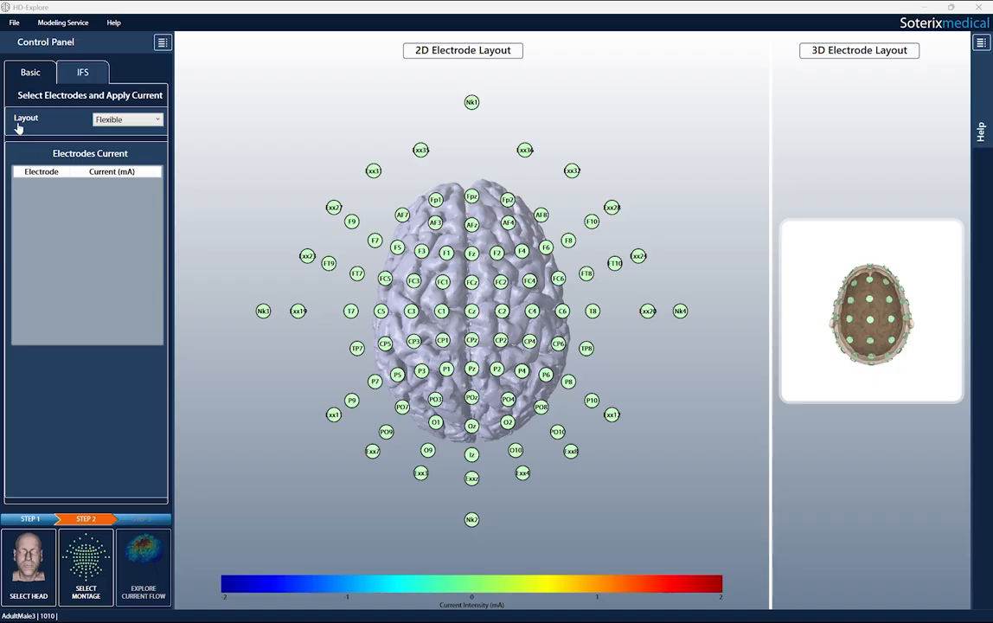
Keep the montage layout on Flexible and set electrode Cz to 2 mA.
click(157, 121)
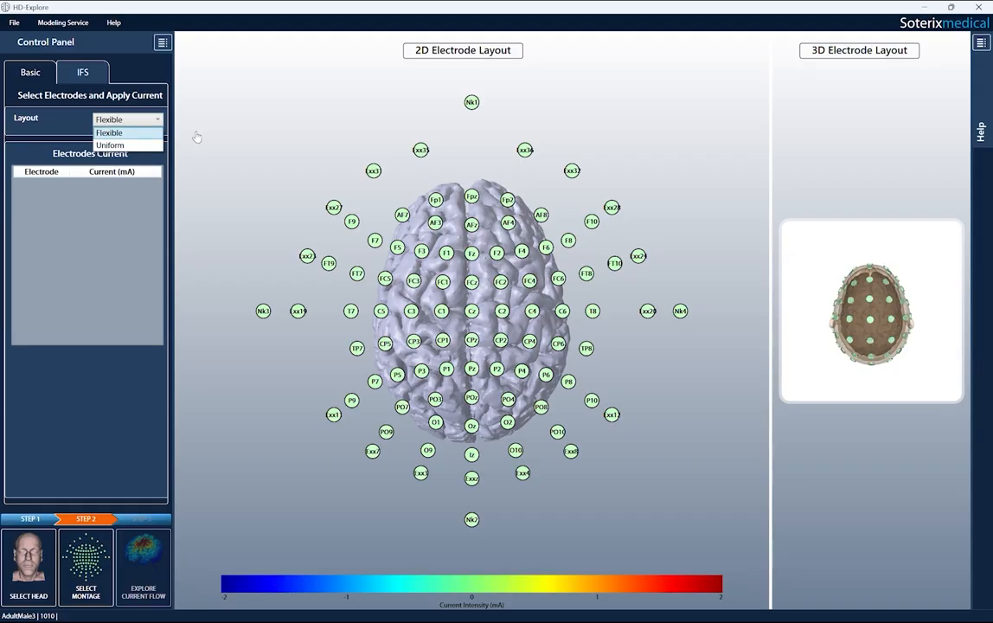
click(143, 134)
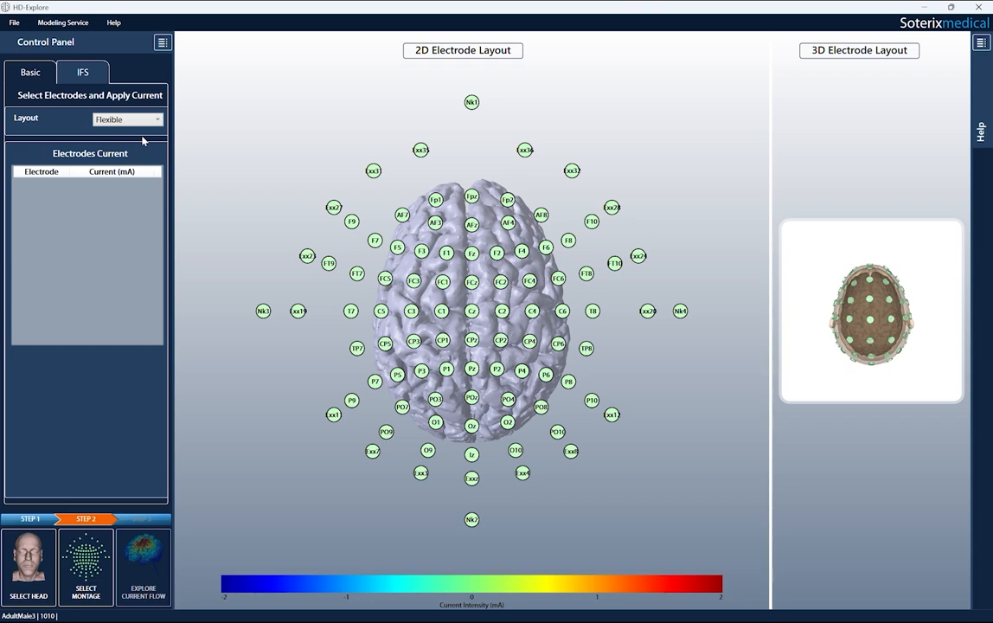
click(471, 311)
click(472, 310)
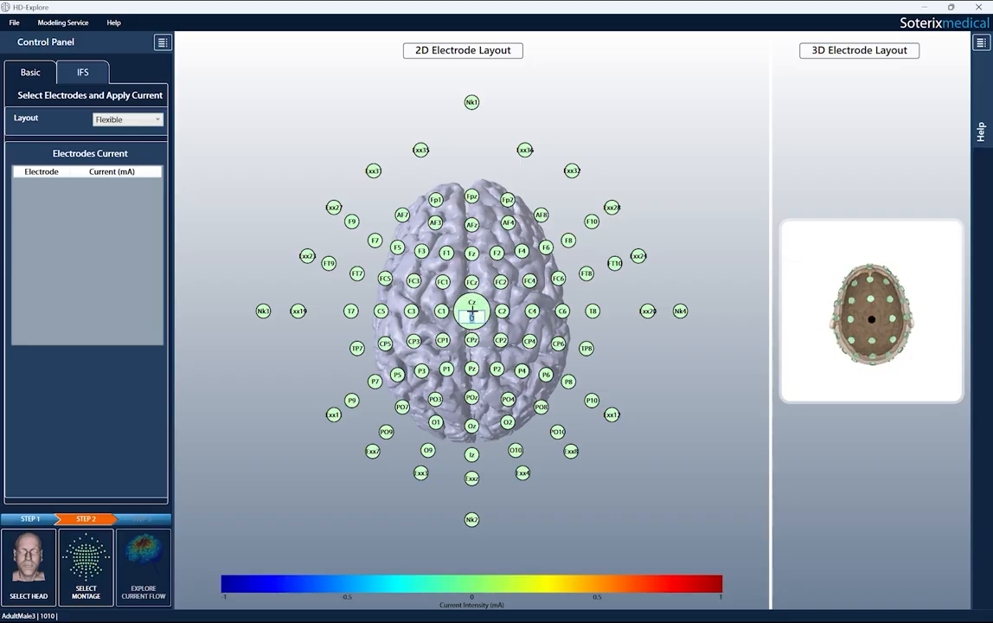
text(2)
key(Return)
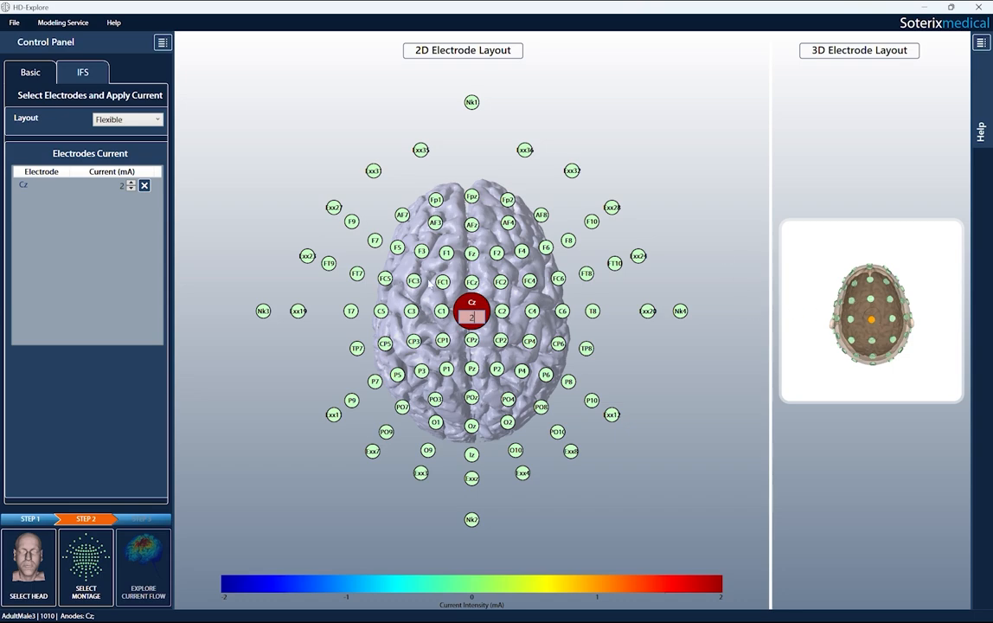
Assign -0.5 mA to each of the electrodes FC1, FC2, CP1 and CP2 around Cz.
click(442, 281)
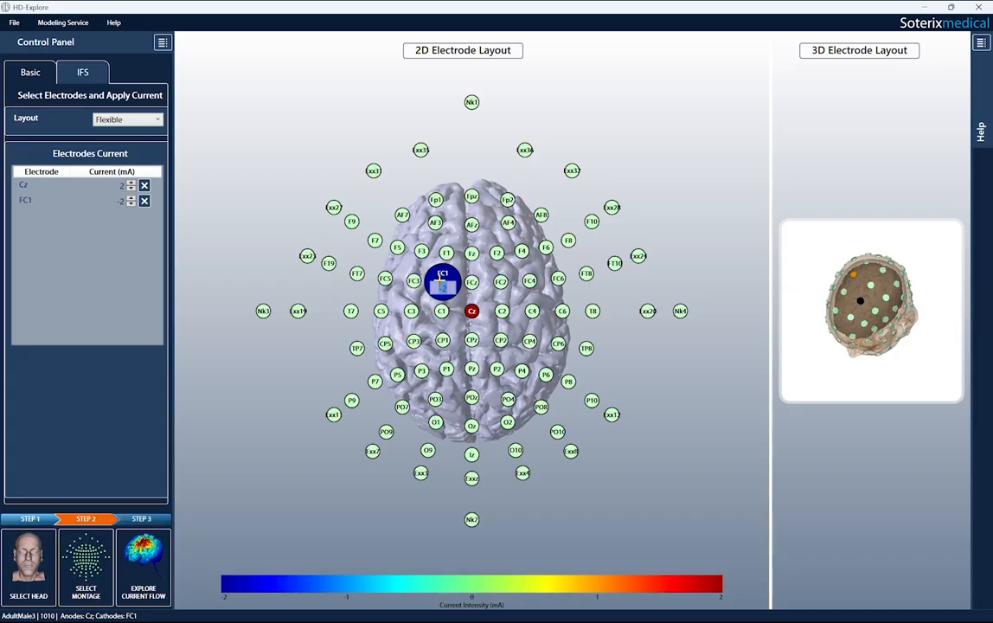
text(-0.5)
key(Return)
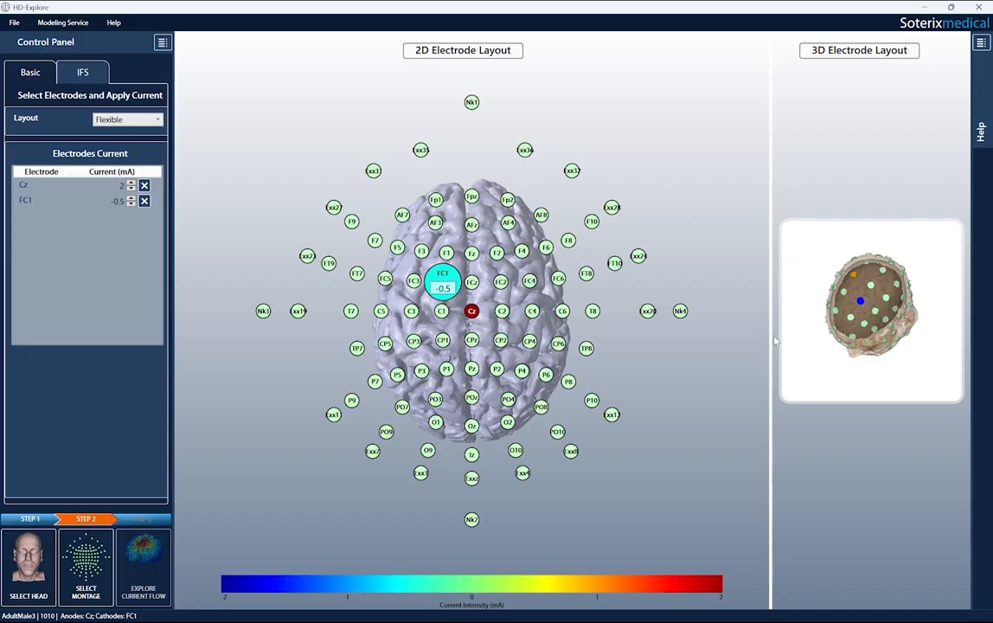
mouse_move(768, 334)
mouse_down()
mouse_move(729, 334)
mouse_move(773, 339)
mouse_move(763, 340)
mouse_up()
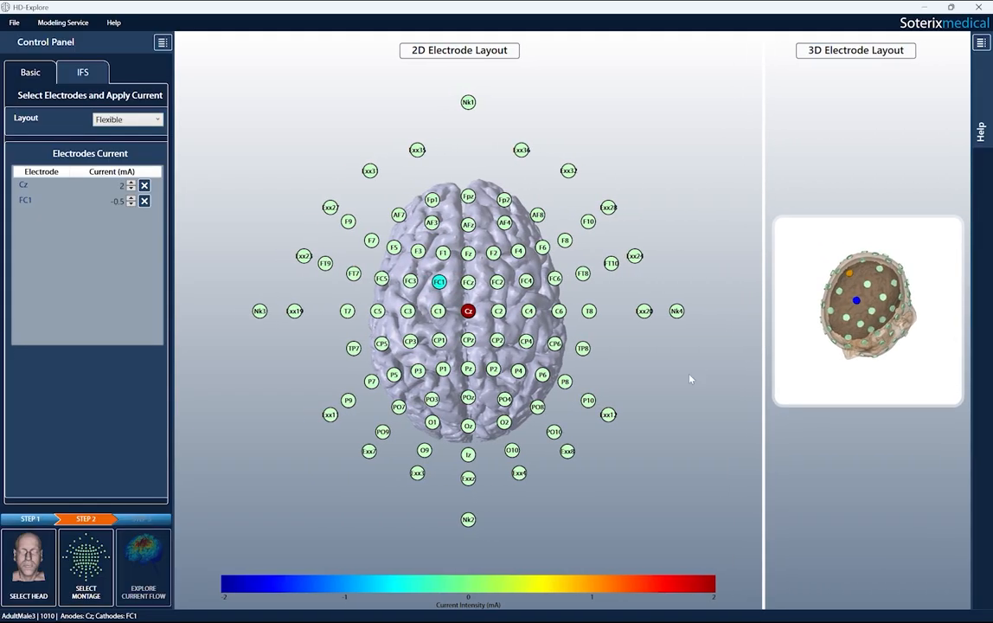
click(497, 282)
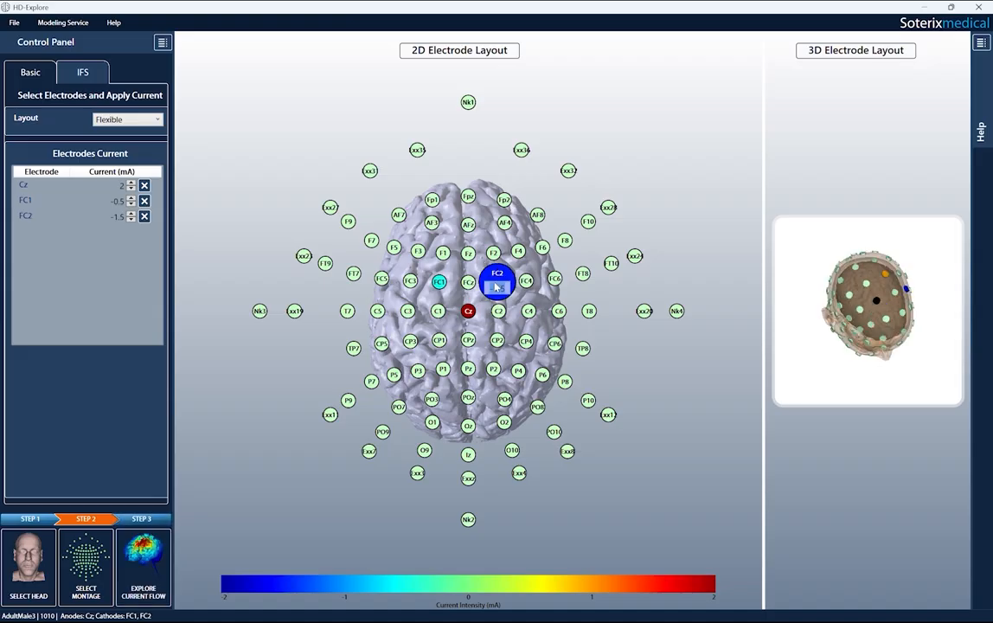
text(-0.5)
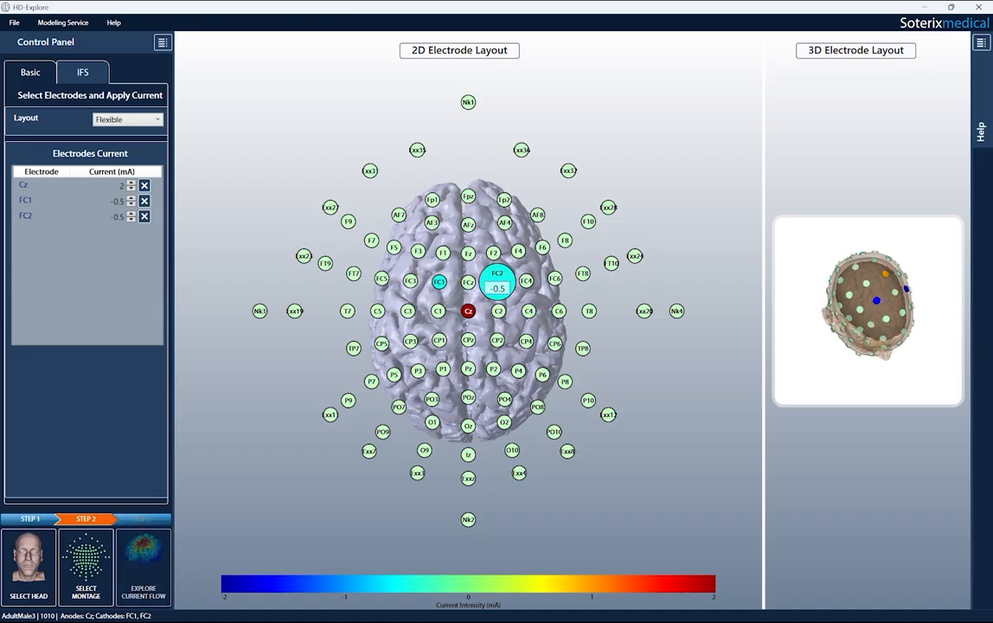
click(439, 340)
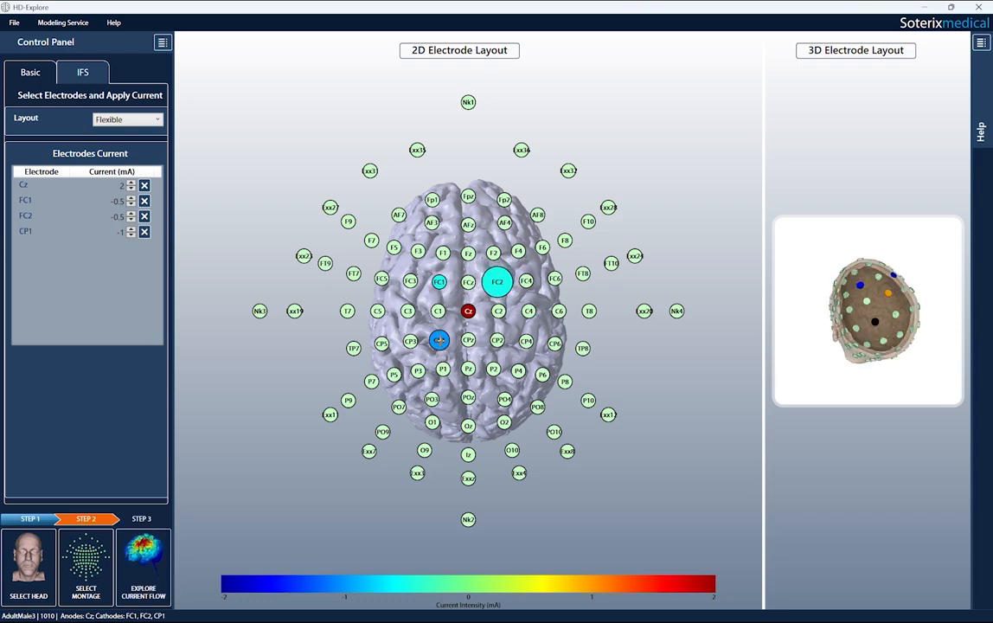
text(-0.5)
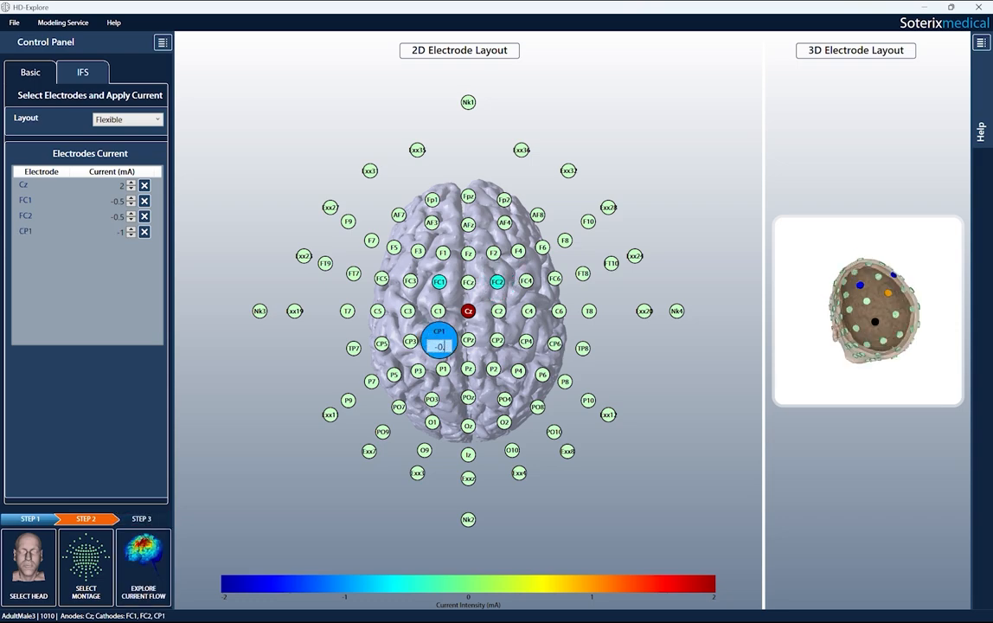
click(498, 340)
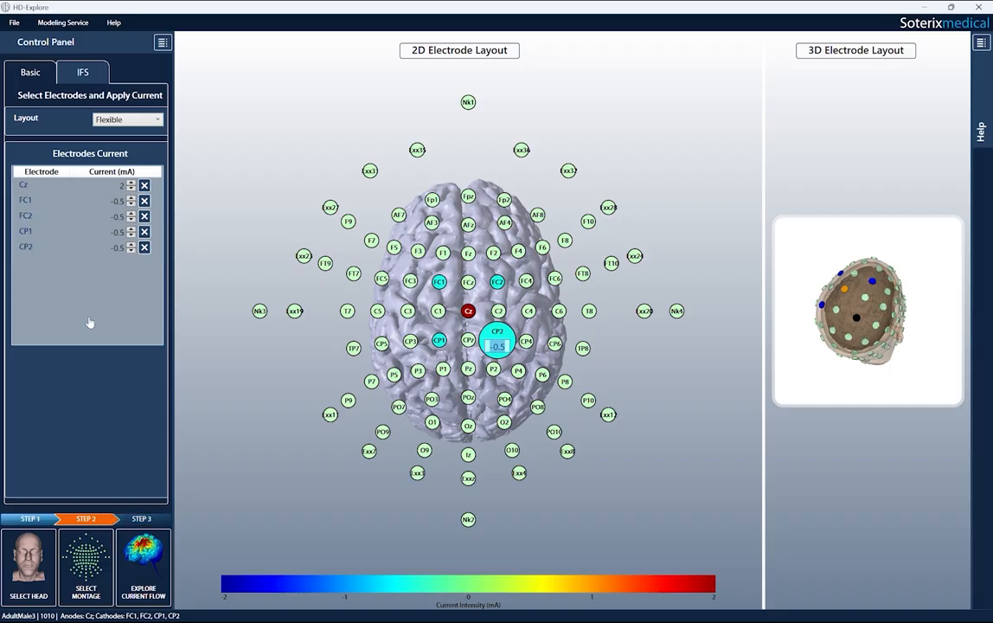
Switch to the Uniform layout with a total current of 2 mA, clearing the existing electrode assignments.
click(112, 119)
click(121, 142)
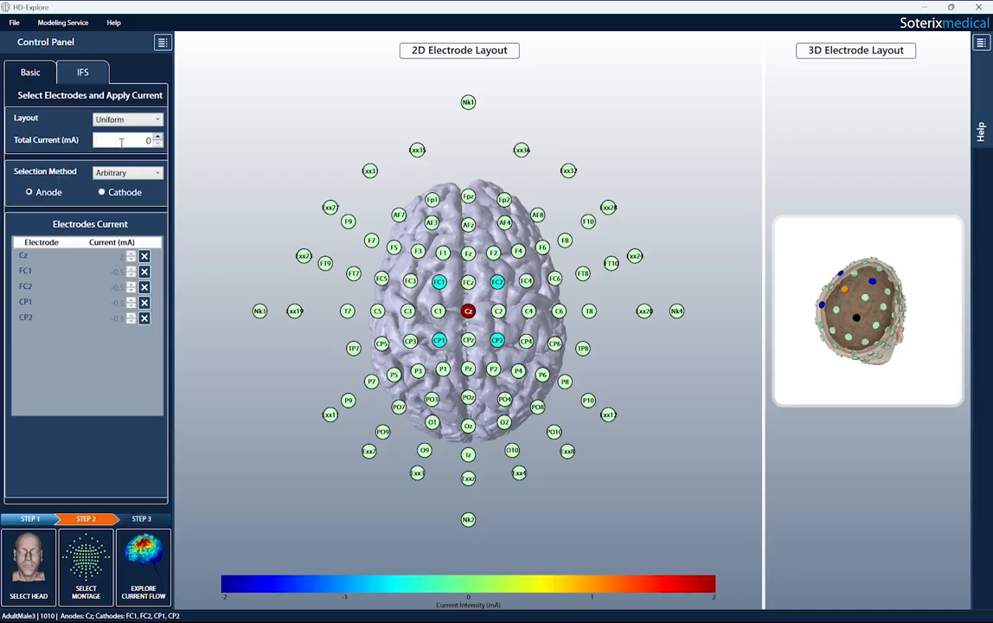
click(145, 258)
drag(135, 144, 170, 147)
text(2)
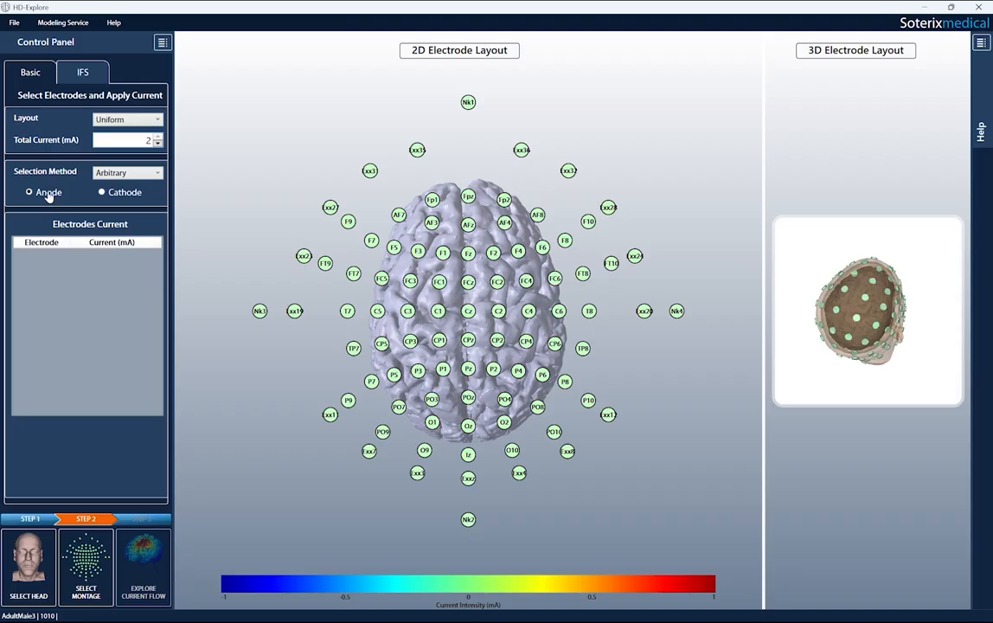
Assign Cz as the anode and FC1, FC2, CP1 and CP2 as the cathodes.
click(468, 311)
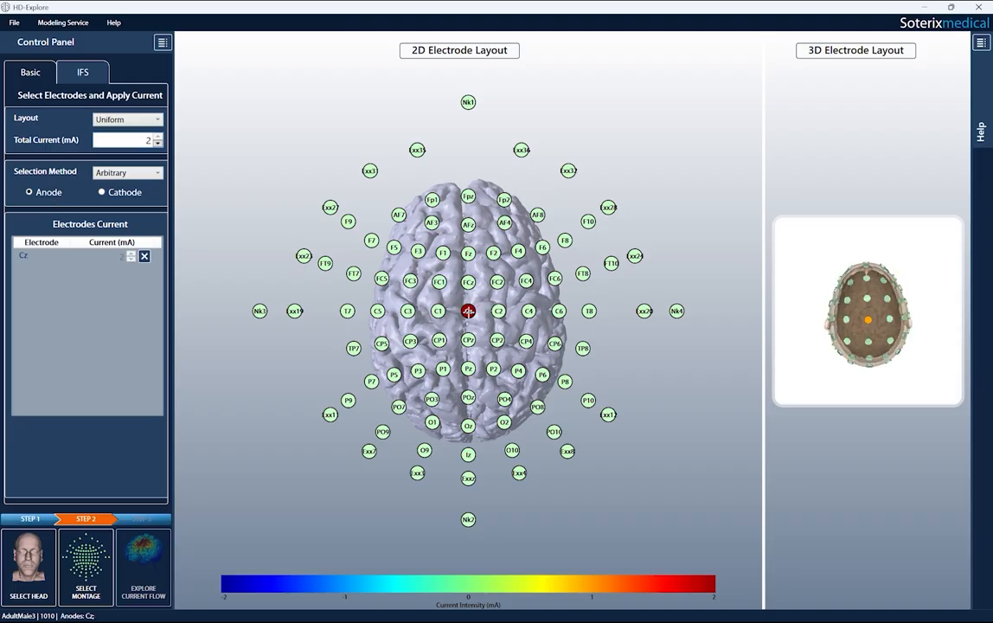
click(113, 195)
click(439, 281)
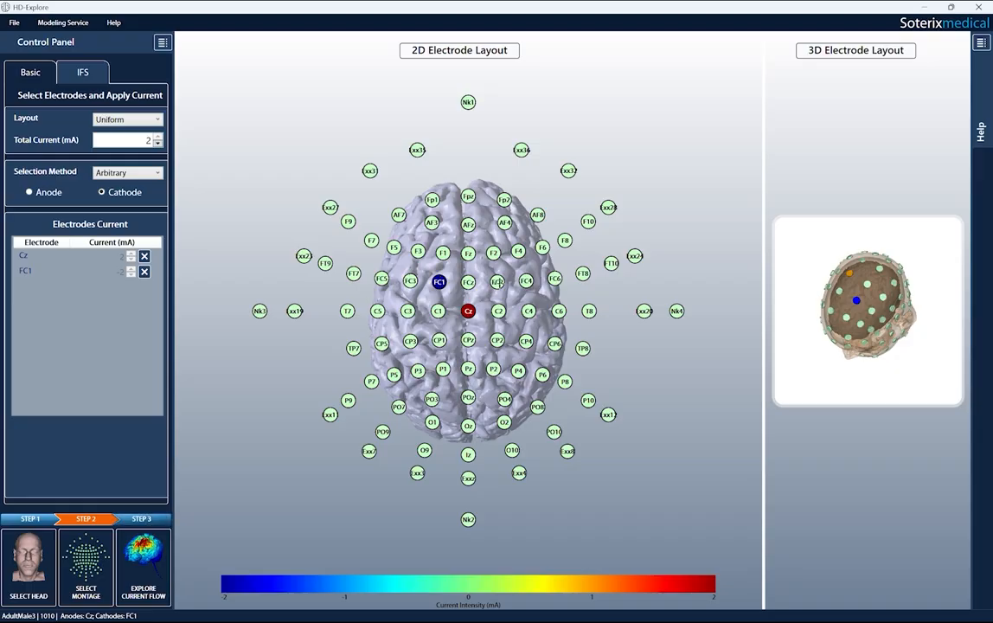
click(498, 281)
click(439, 340)
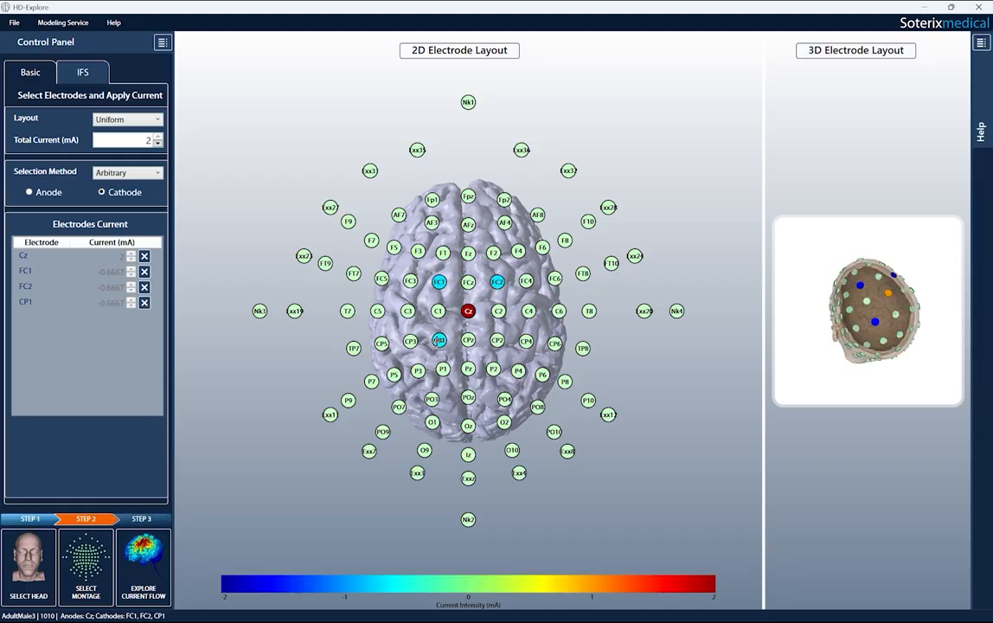
click(499, 340)
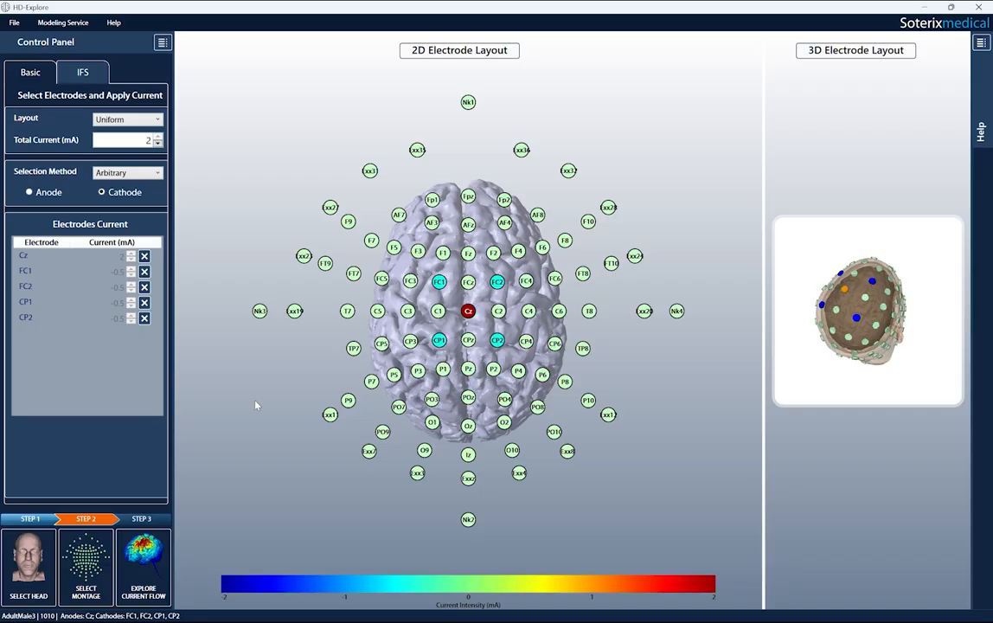
Look over the options for saving and loading a montage, and collapse the Control Panel.
click(14, 23)
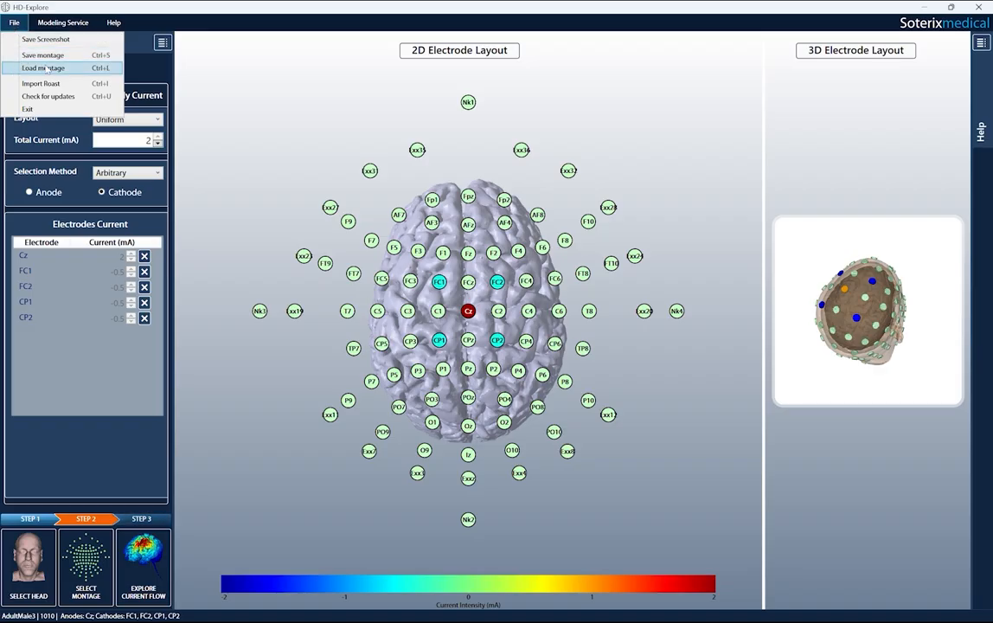
click(259, 114)
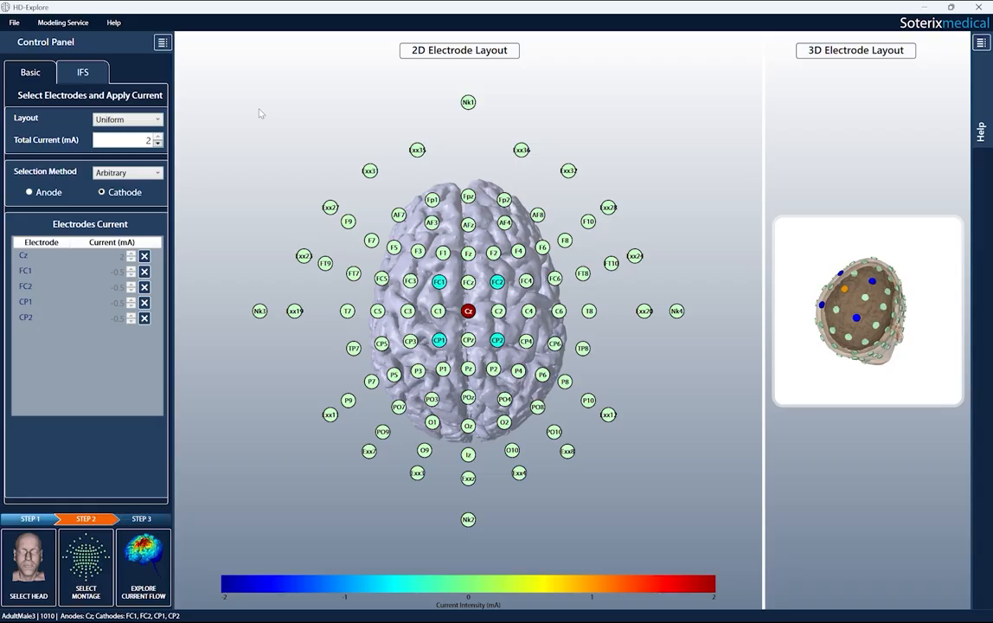
click(162, 41)
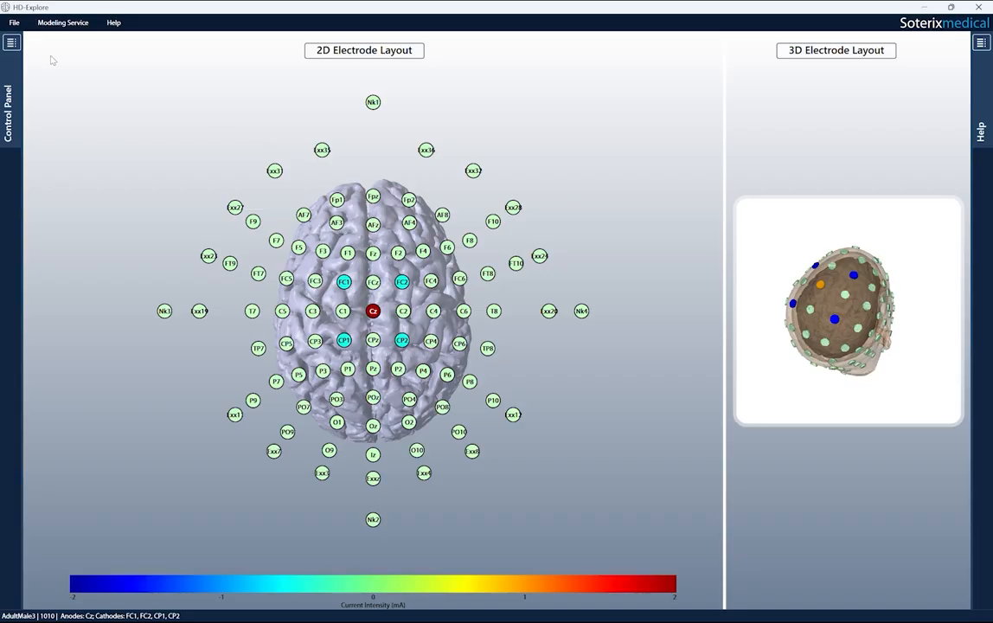
Expand the Control Panel and switch the electrode layout to Flexible.
click(11, 42)
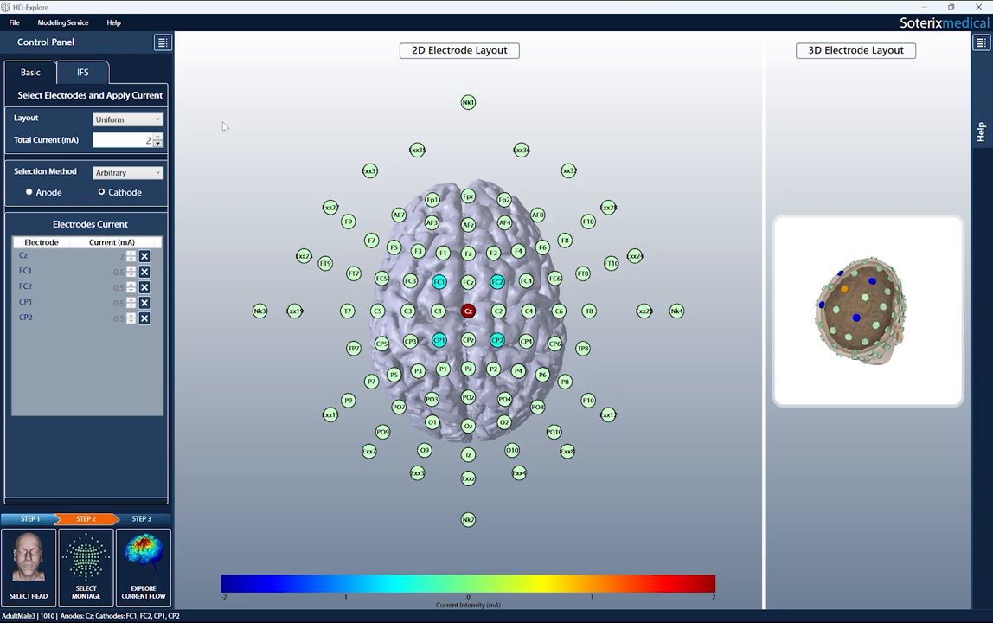
click(127, 120)
click(121, 138)
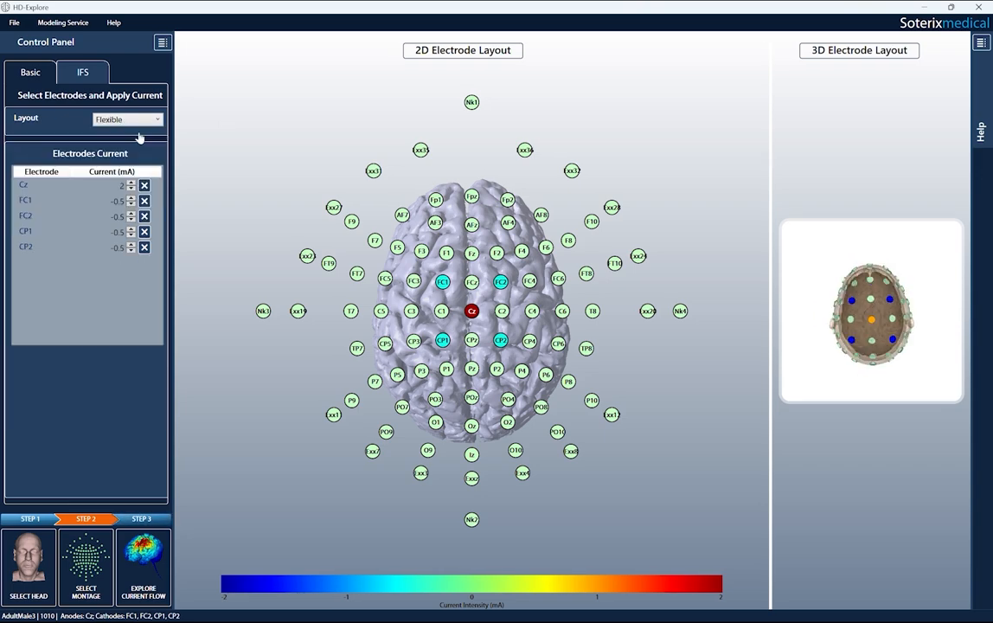
Switch to the IFS montage and assign 2 mA to F5 and -2 mA to FC3 in IF1, and 2 mA to F2 and -2 mA to C4 in IF2.
click(83, 72)
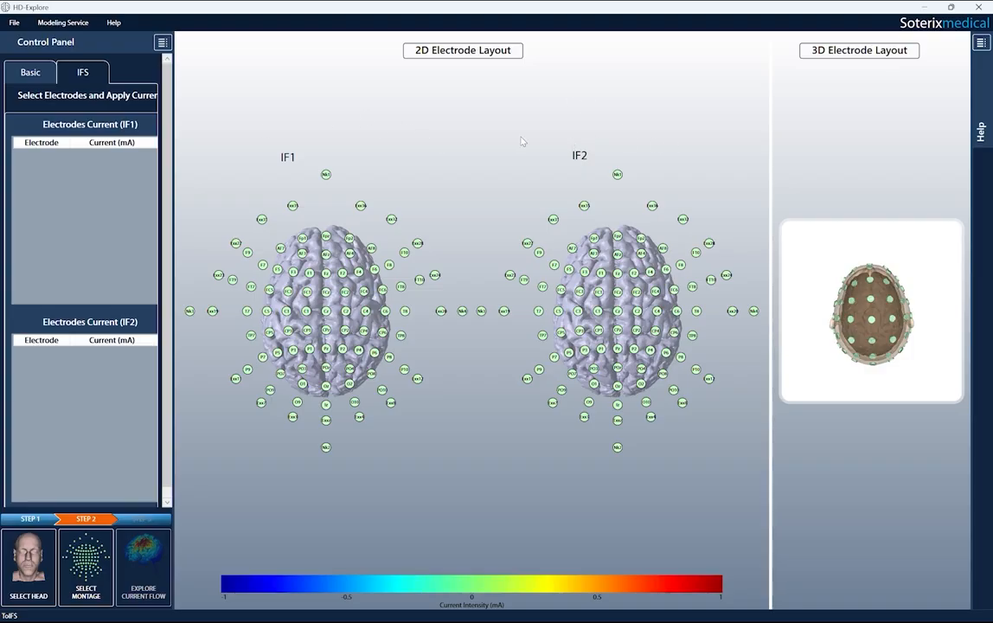
click(30, 73)
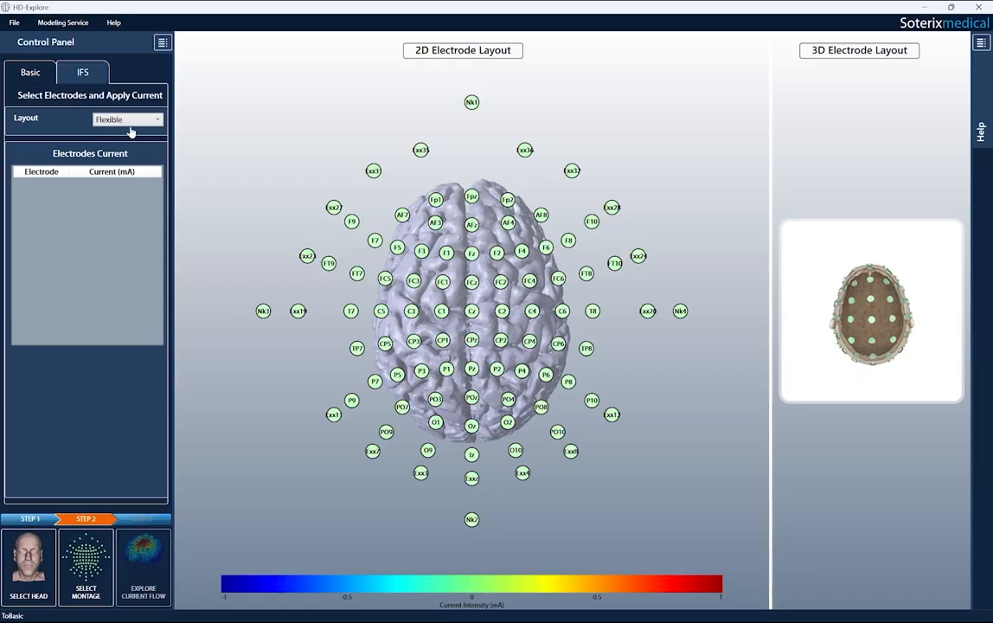
click(64, 70)
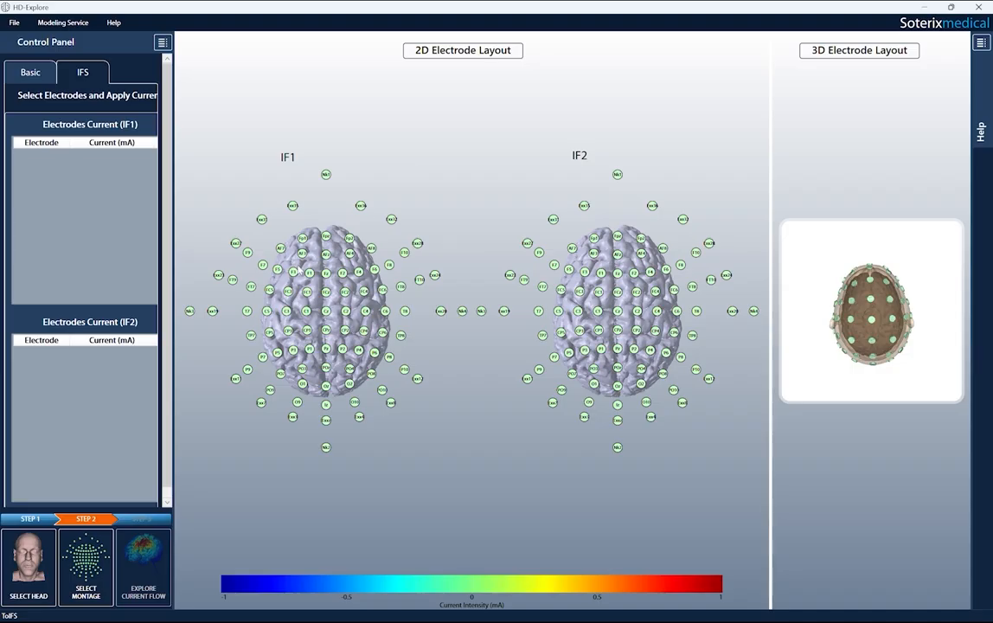
click(277, 268)
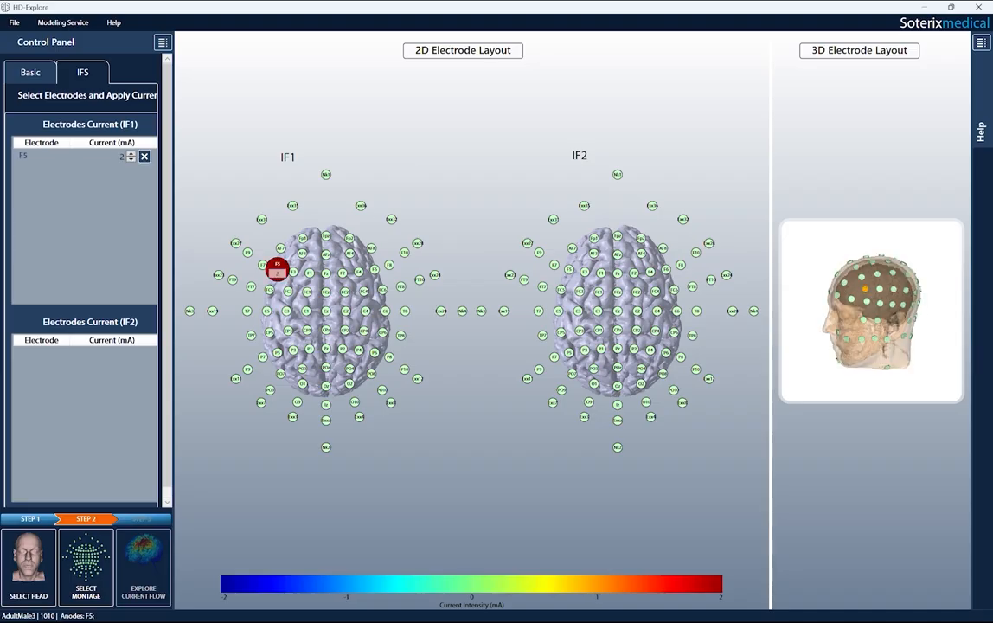
right_click(288, 291)
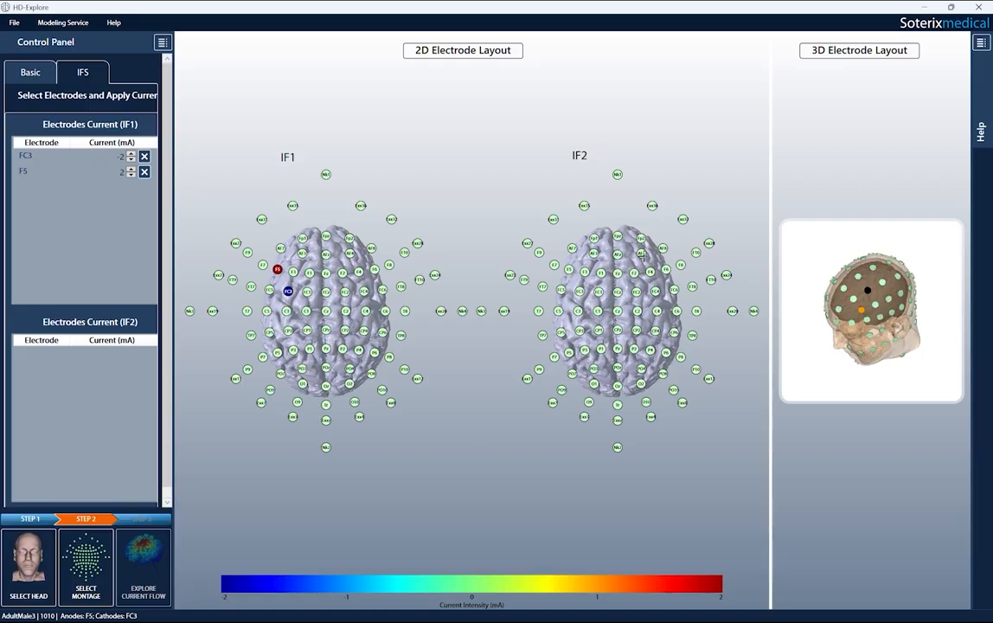
click(633, 272)
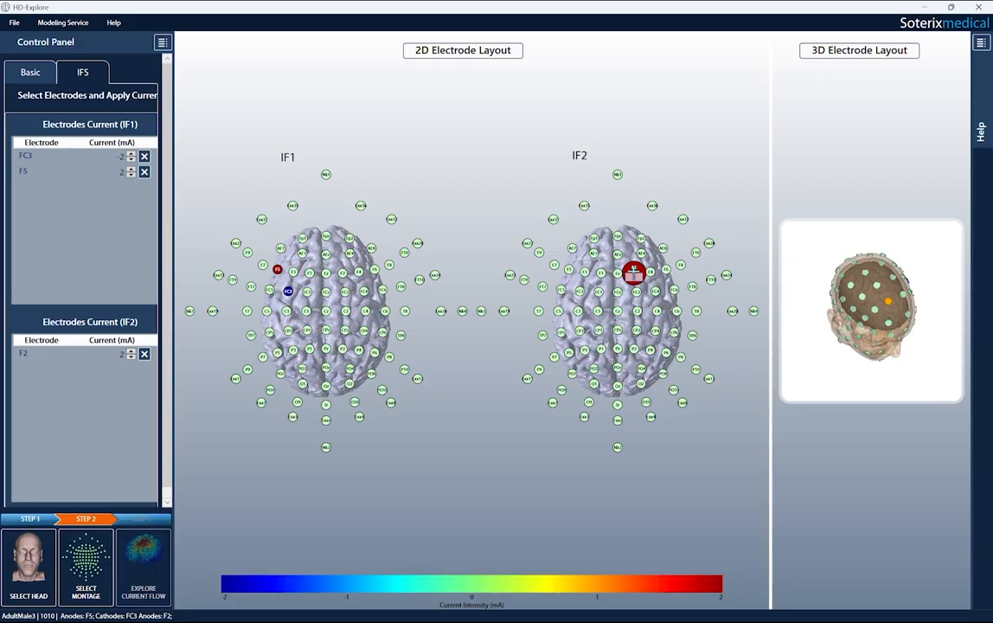
click(657, 309)
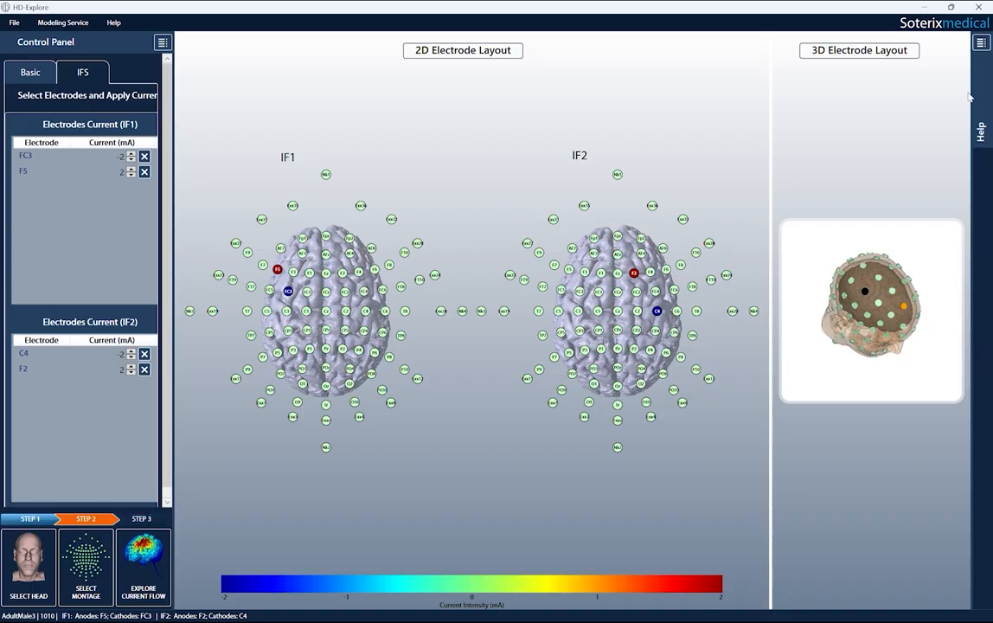
Look over the montage help, and proceed to exploring the current flow of the IFS montage.
click(981, 43)
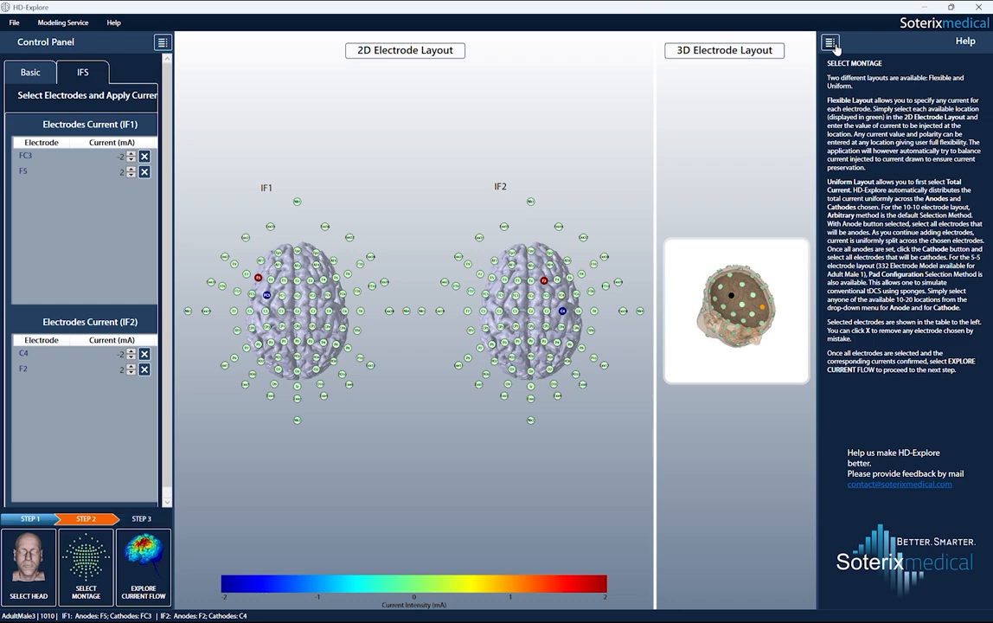
click(831, 43)
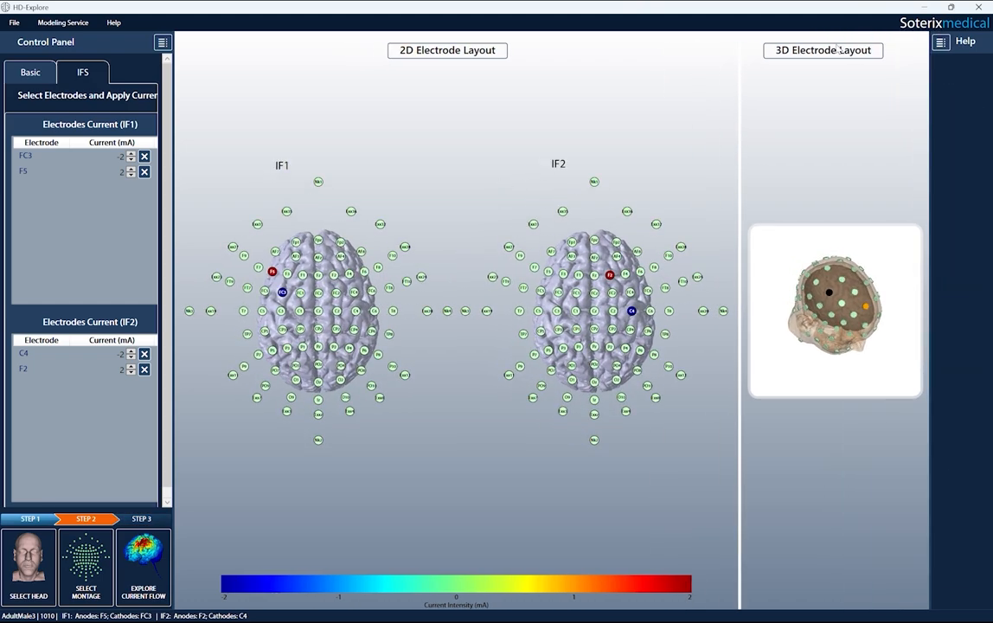
click(149, 518)
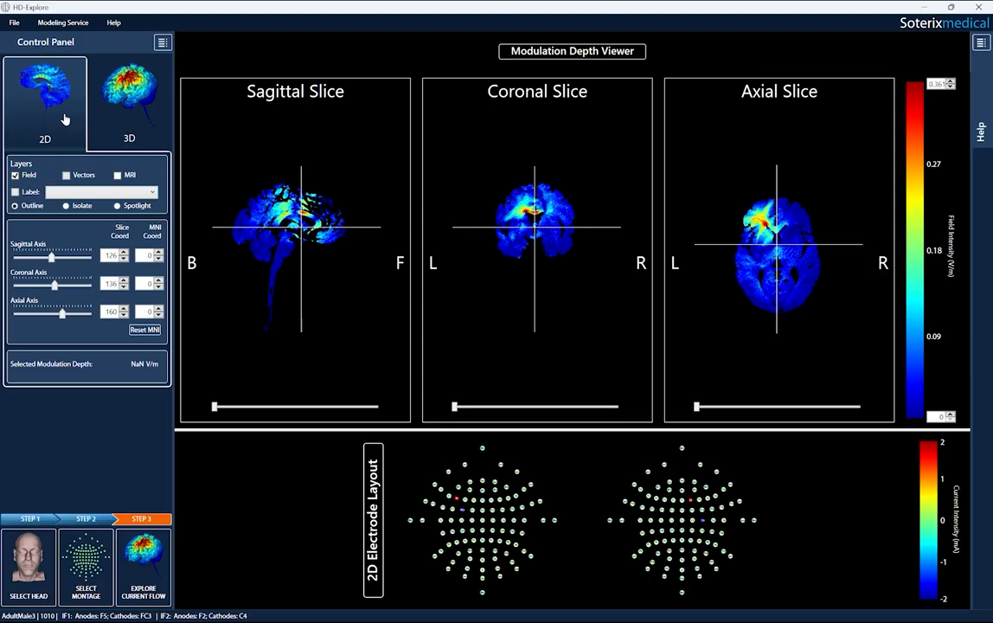
Probe the modulation depth at several points around the bright central region of the sagittal slice.
click(303, 211)
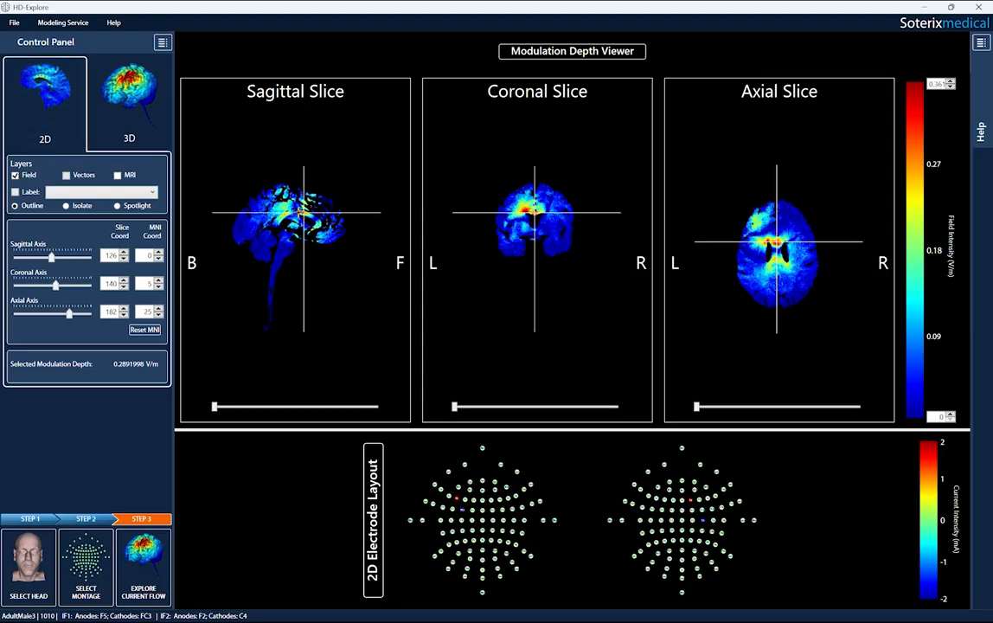
click(286, 210)
click(302, 210)
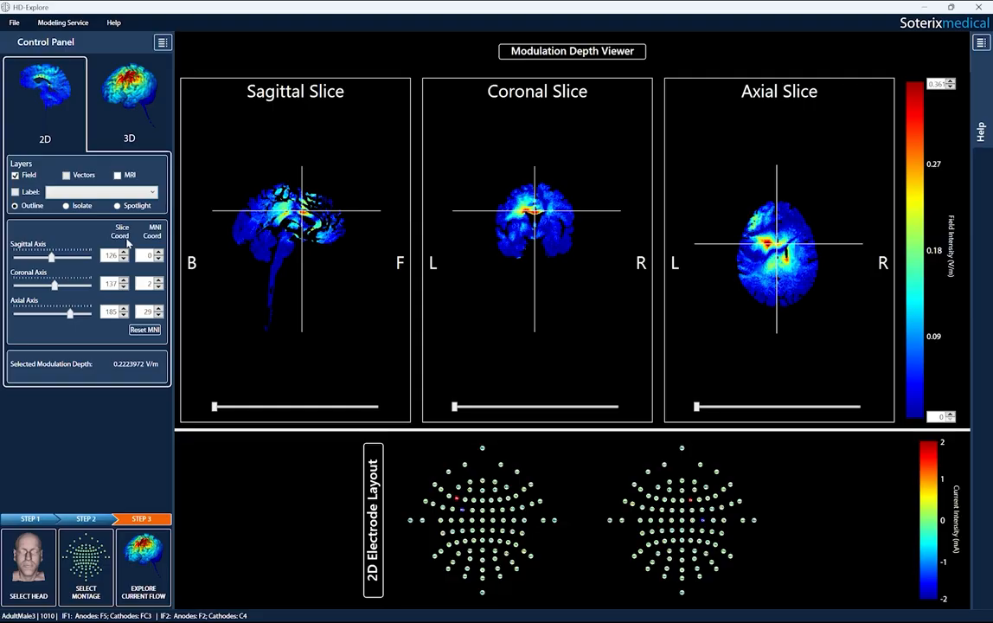
Step the sagittal slice coordinate up to 131 and move it on to 167 to examine the field there.
click(123, 253)
click(124, 253)
click(124, 253)
click(124, 253)
click(124, 253)
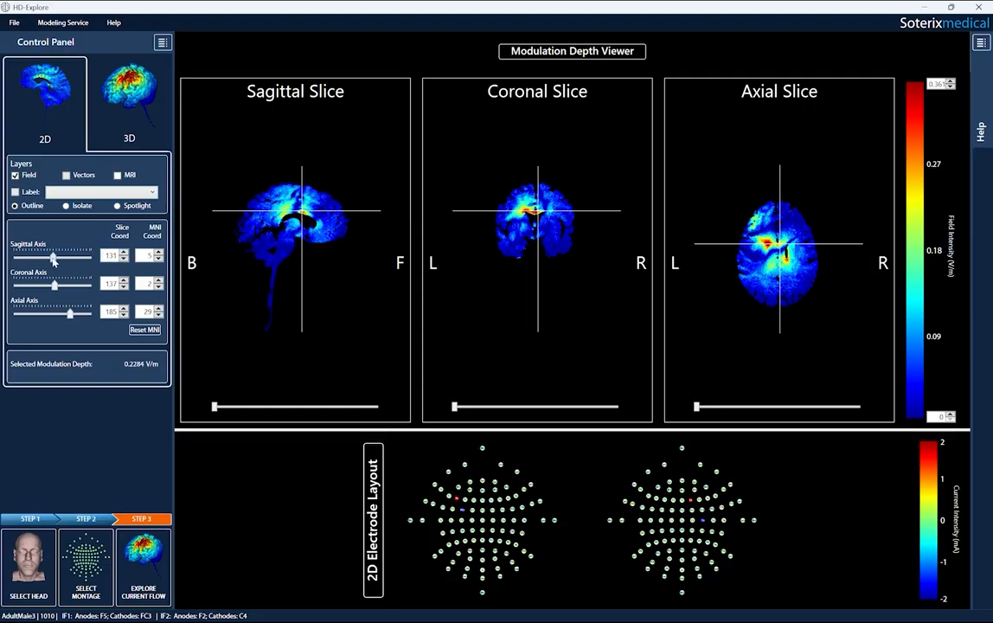
drag(53, 260, 64, 262)
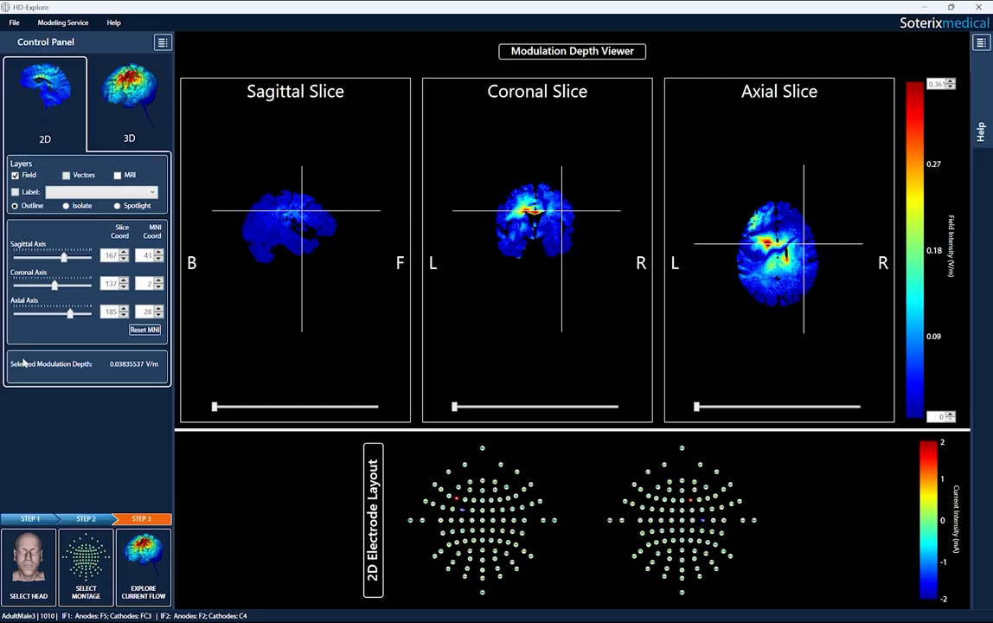
Label the region "84: Left 46 - Left Area 46" on the brain slices.
click(60, 191)
scroll(118, 297, down, 20)
scroll(118, 268, up, 6)
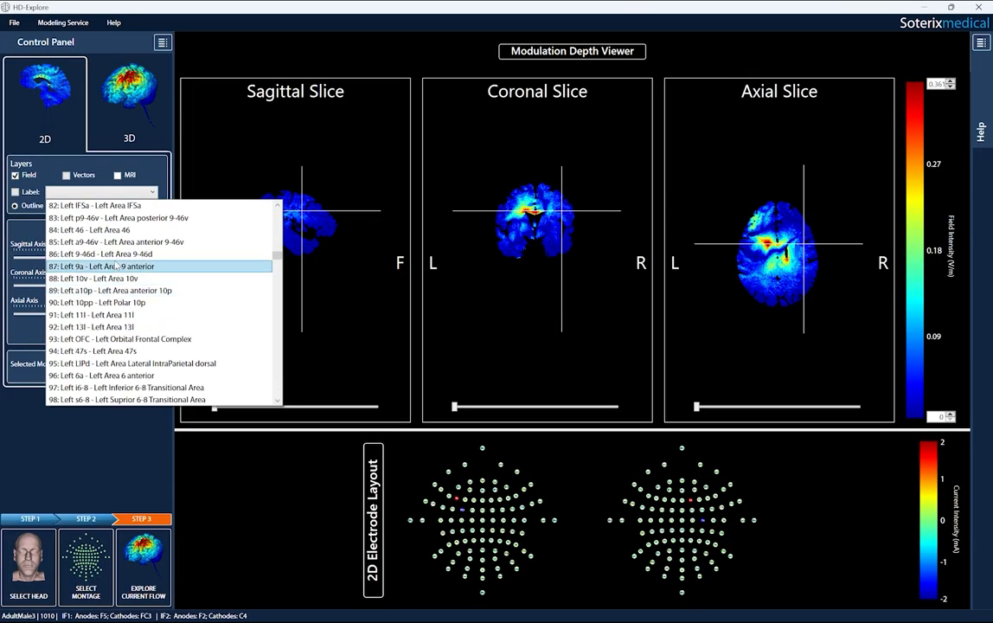
click(109, 229)
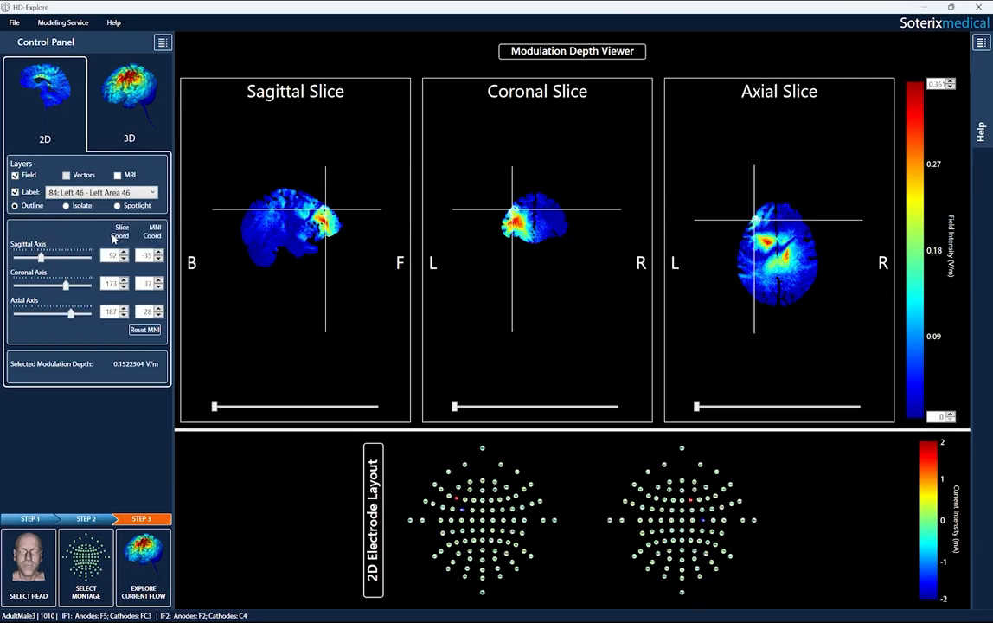
Compare the Isolate and Spotlight label displays with Outline, and probe the modulation depth at the hotspot in the coronal slice.
click(66, 206)
click(118, 207)
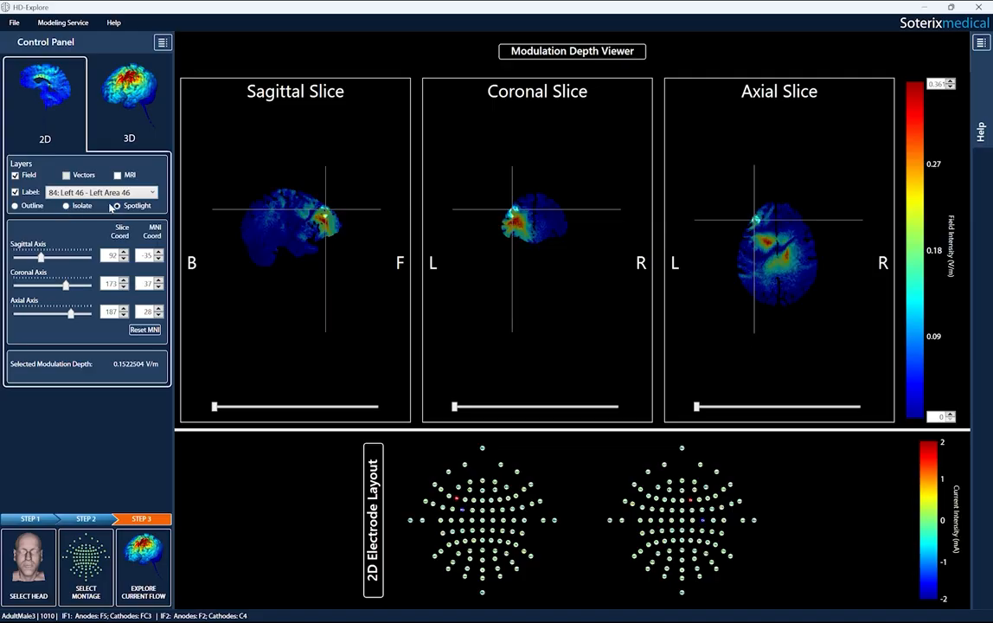
click(15, 206)
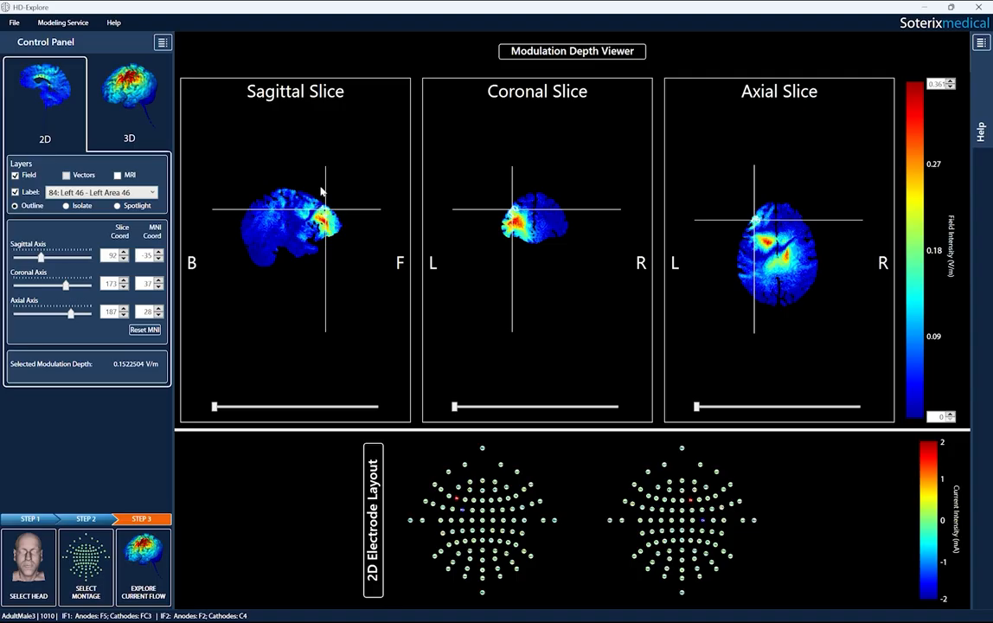
click(519, 224)
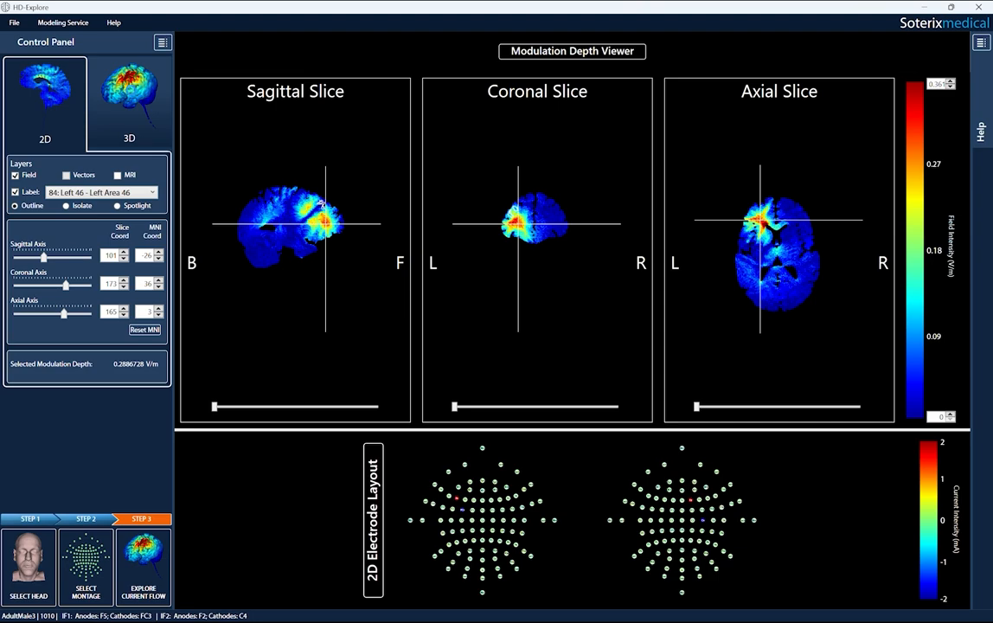
Examine the modulation depth on the 3D brain from its left frontal side, with and without the electrodes.
click(119, 84)
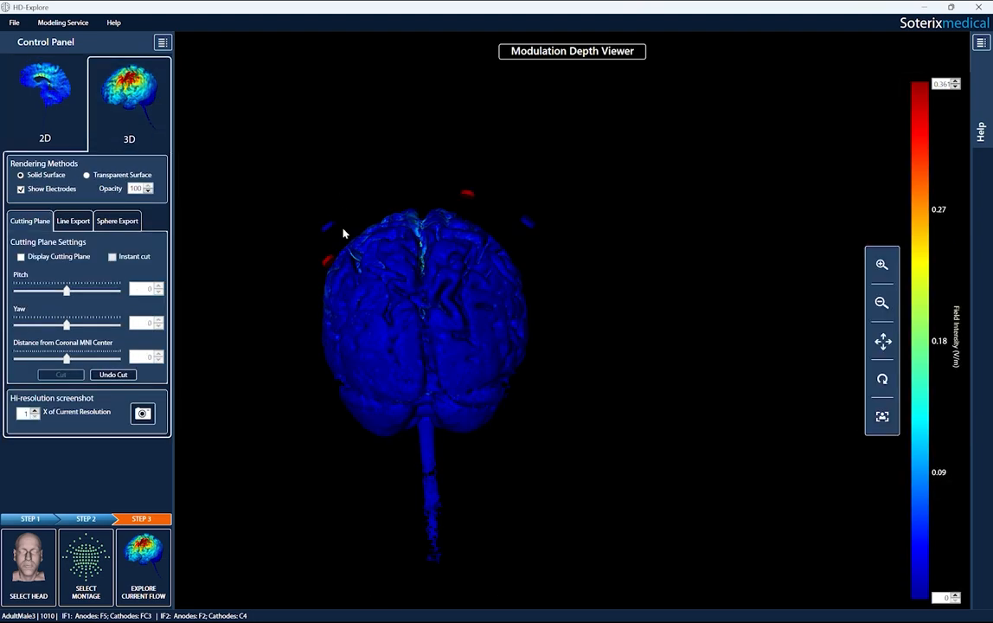
drag(439, 335, 739, 303)
drag(581, 225, 545, 296)
click(882, 341)
scroll(545, 296, up, 2)
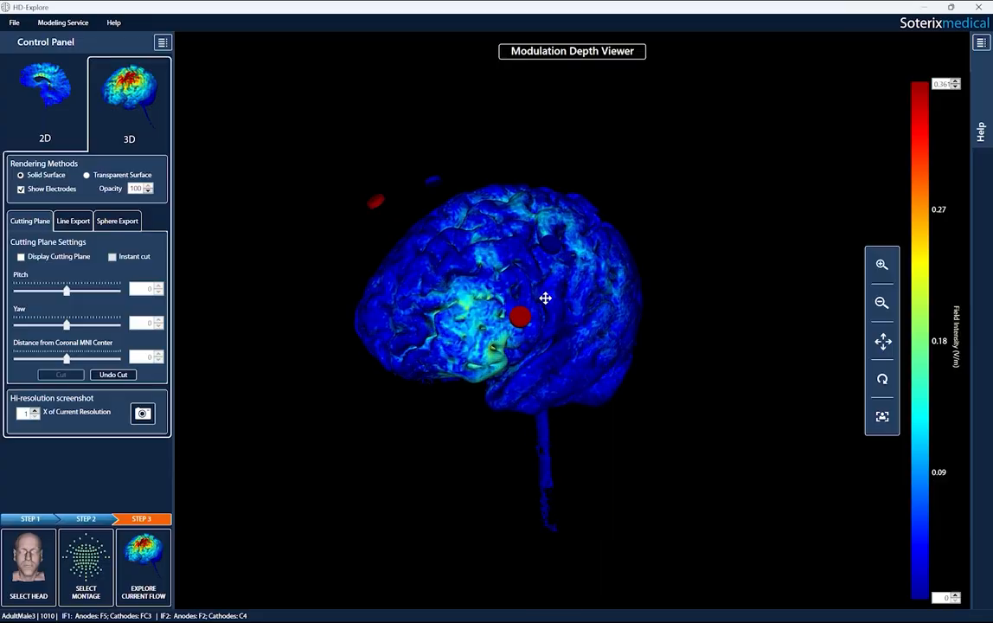
scroll(545, 297, down, 1)
click(21, 189)
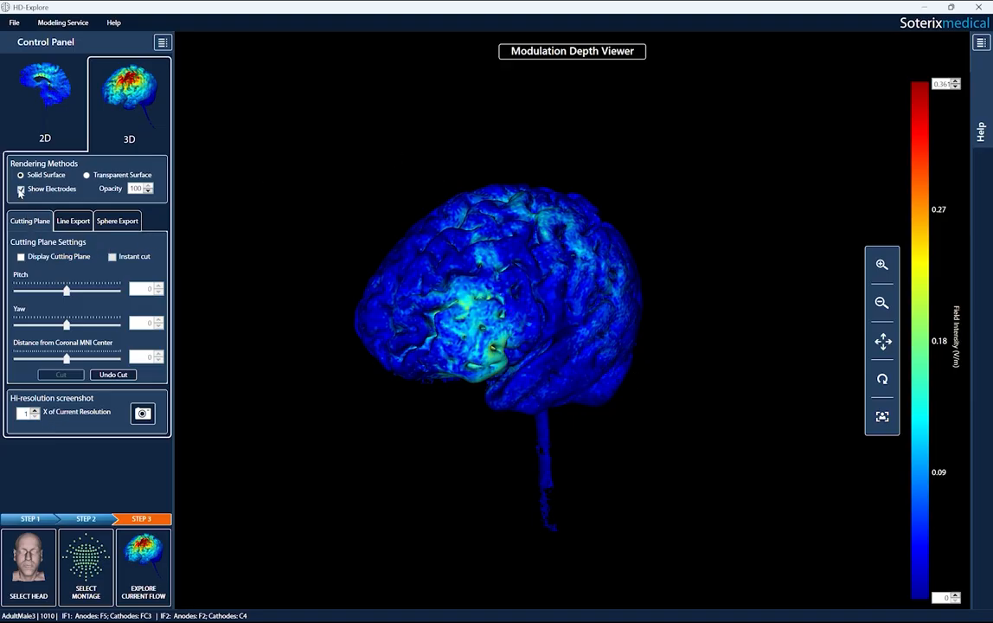
click(21, 189)
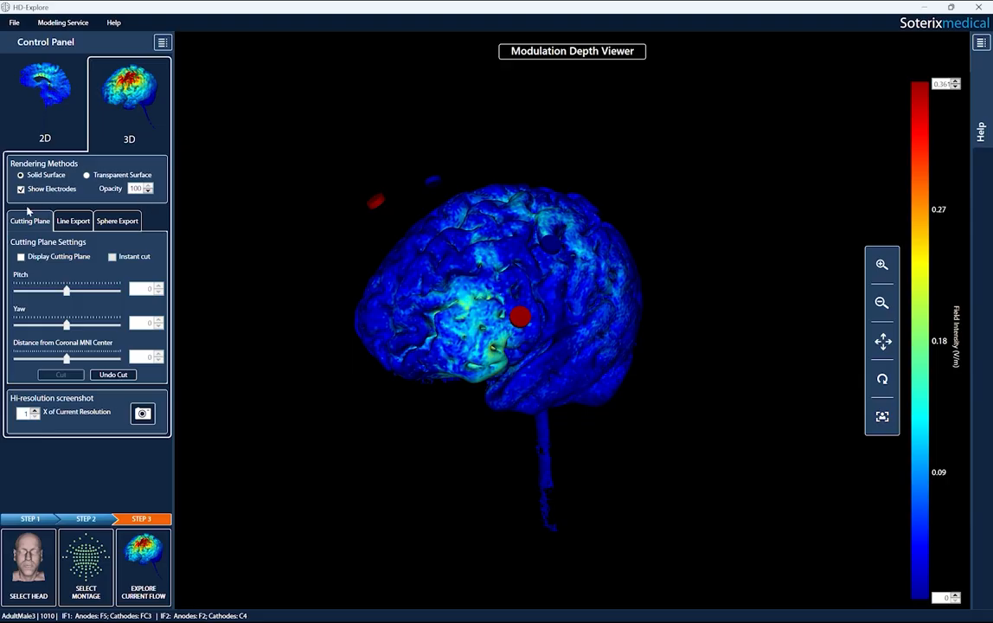
Cut the 3D brain with a cutting plane about -93 from the coronal MNI center, and undo the cut.
click(21, 256)
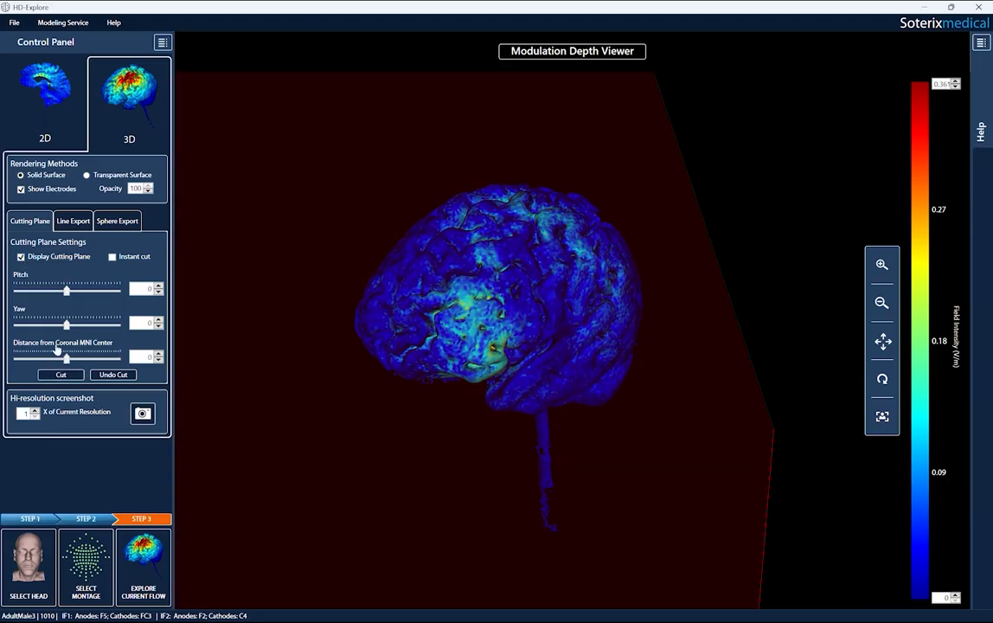
drag(68, 360, 47, 362)
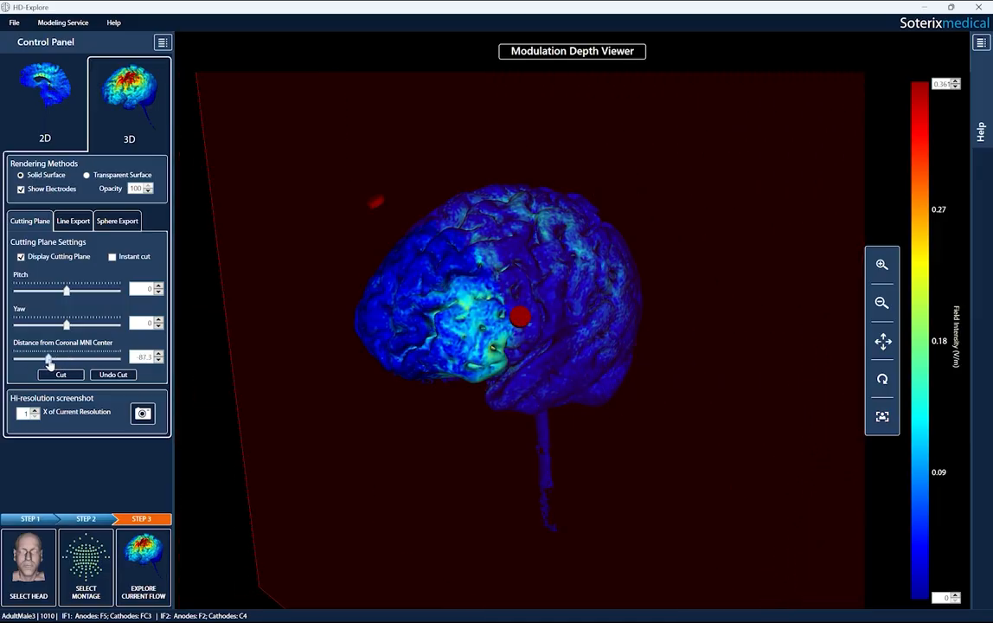
click(159, 354)
click(159, 354)
click(159, 360)
click(159, 360)
click(159, 360)
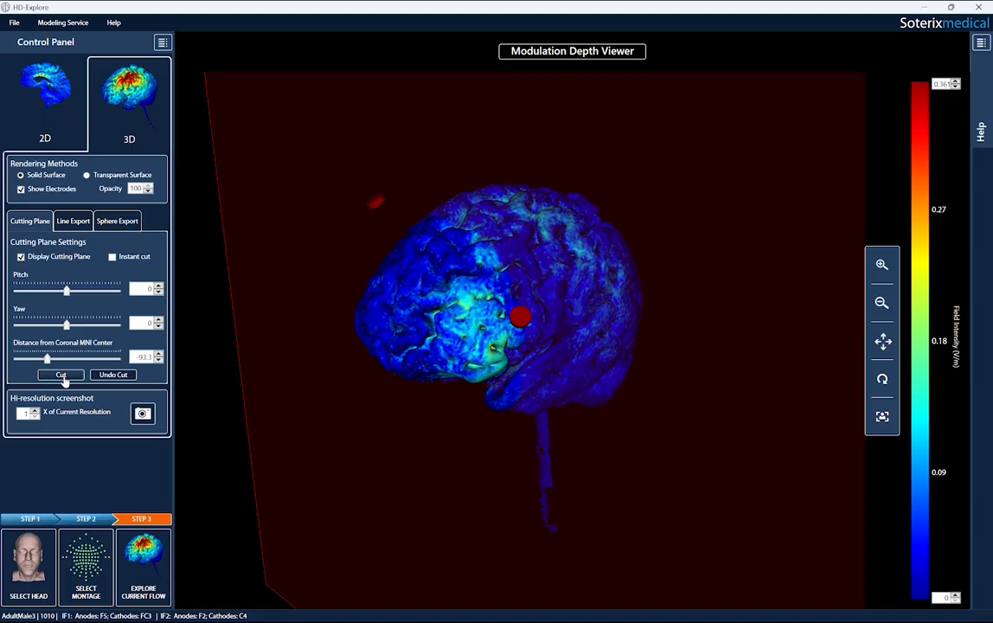
click(62, 374)
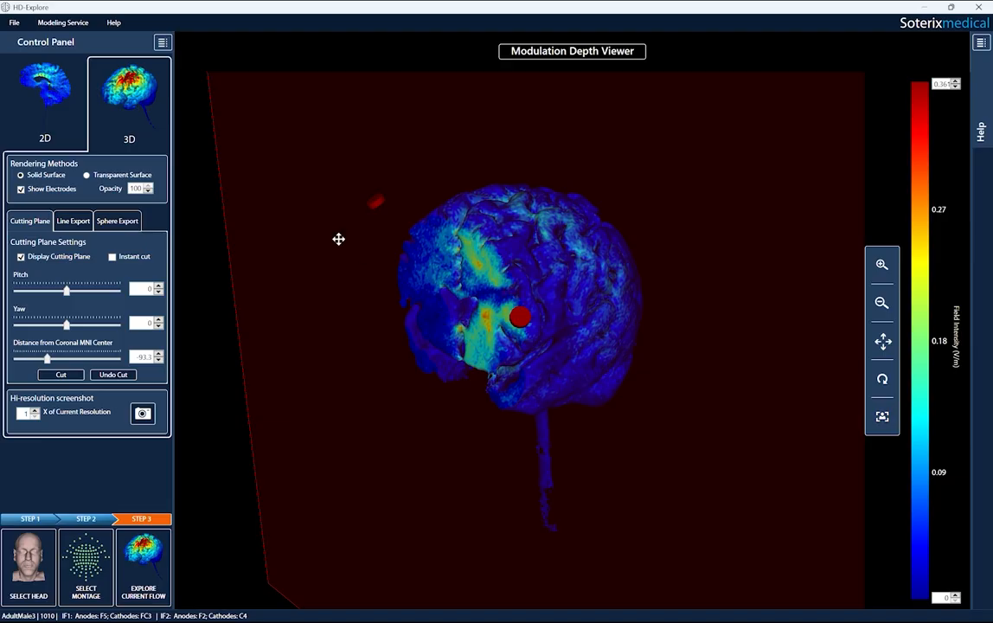
click(113, 374)
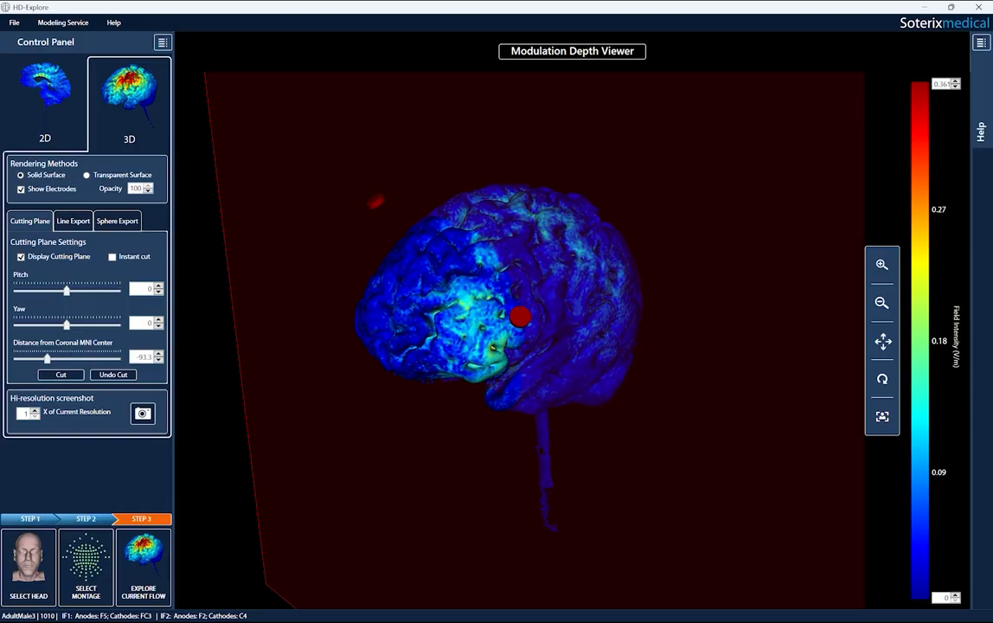
Set a Line Export start point on the upper frontal surface at MNI 2, 45, 43 and its end point beside the left electrode at MNI -47, 36, 17.
click(73, 222)
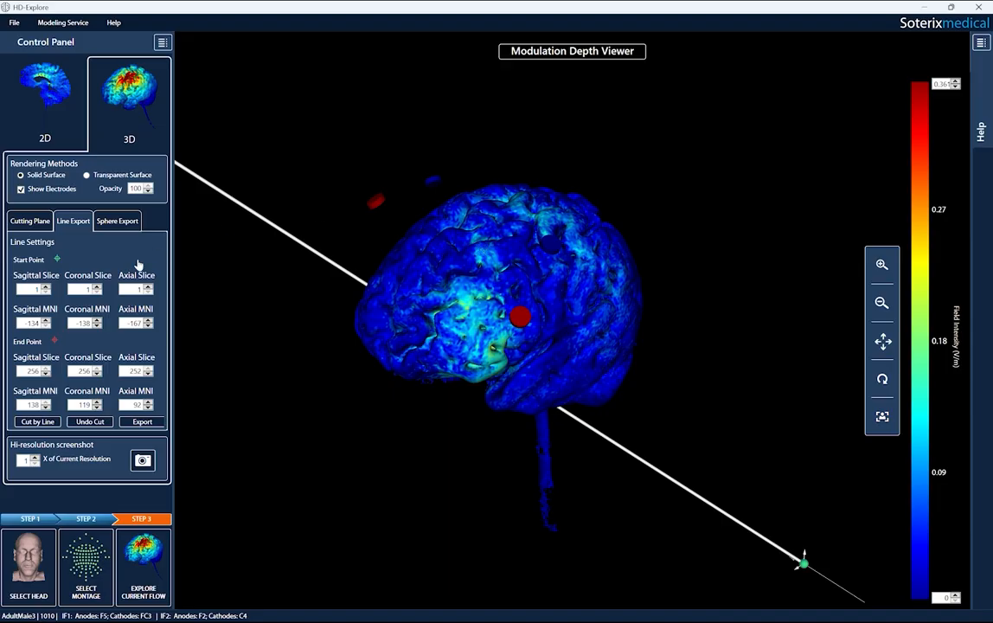
click(58, 259)
click(413, 255)
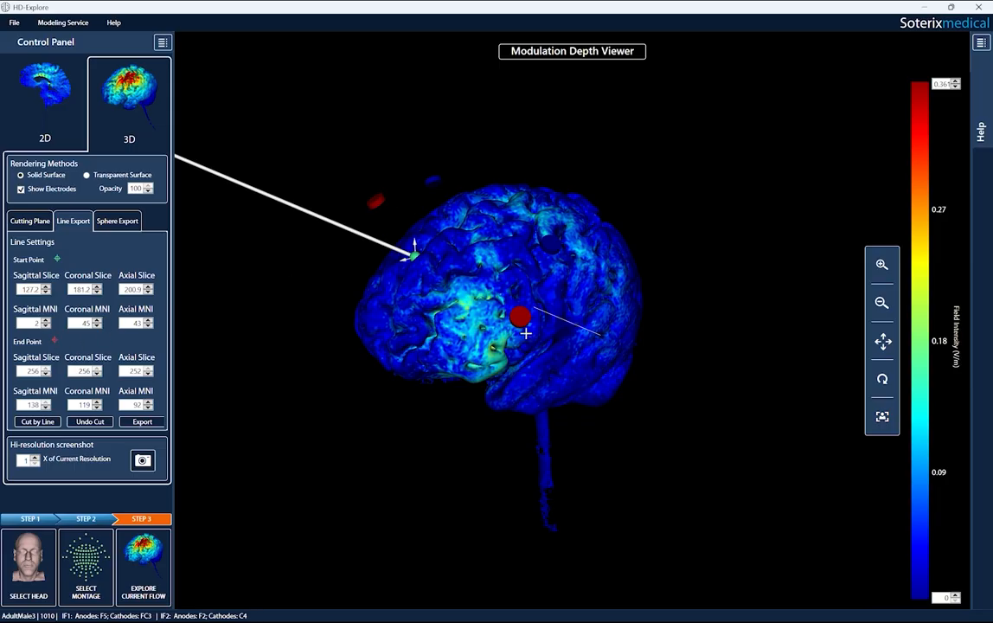
click(481, 304)
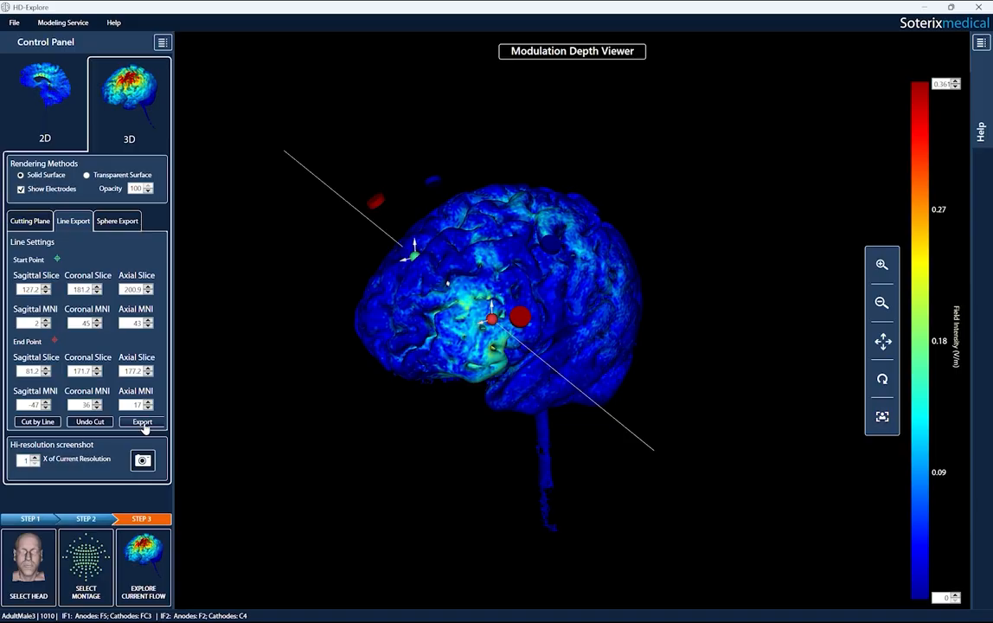
Set up a Sphere Export with its center on the upper frontal surface, at about MNI -9, 55, 36.
click(112, 222)
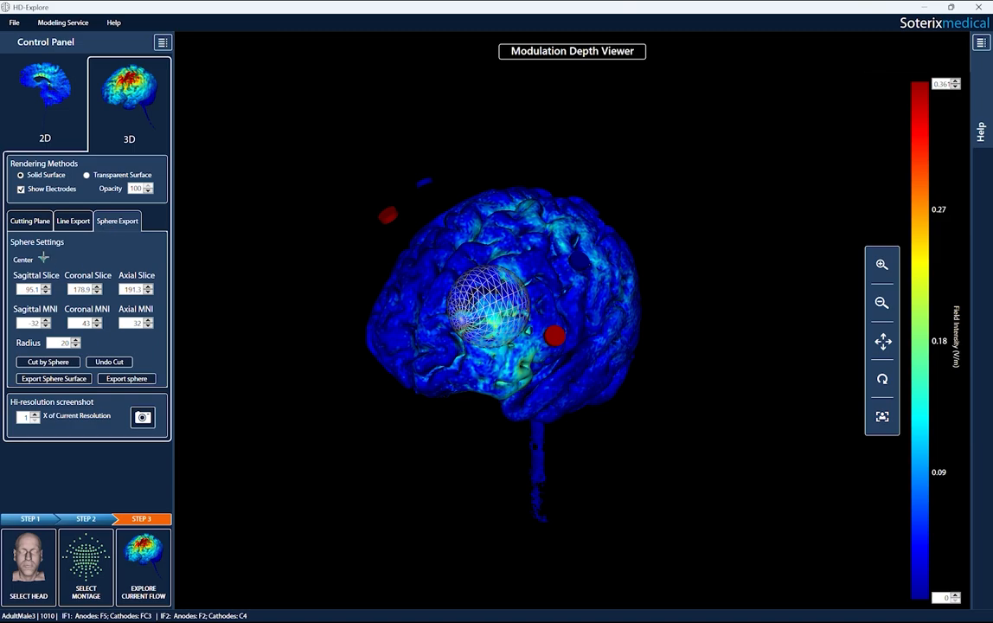
click(43, 258)
click(435, 289)
click(97, 292)
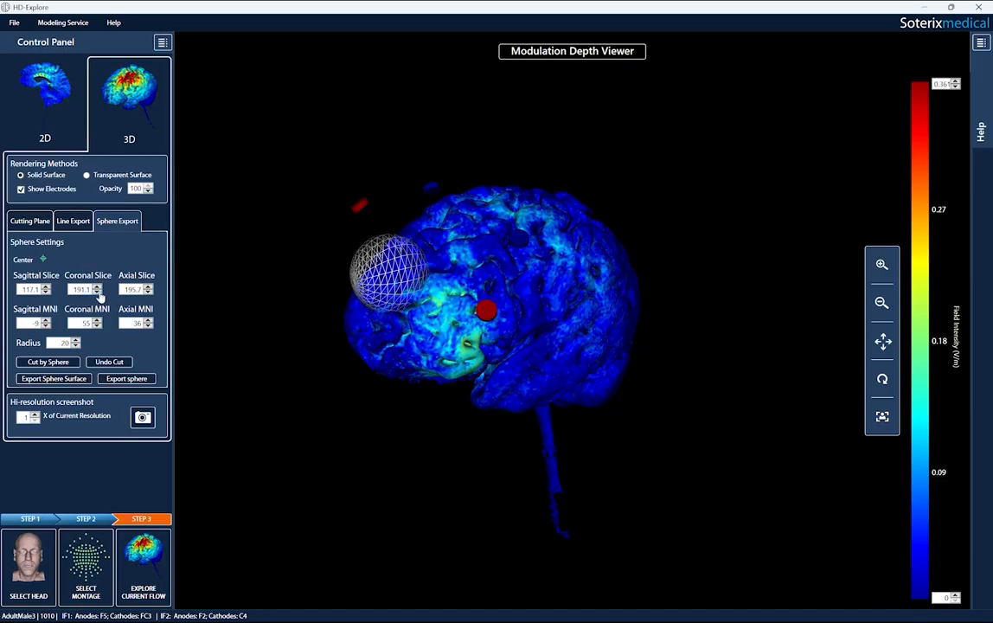
Move the export sphere's center back into the left frontal region, to MNI -21, 26, 29.
click(149, 292)
click(46, 293)
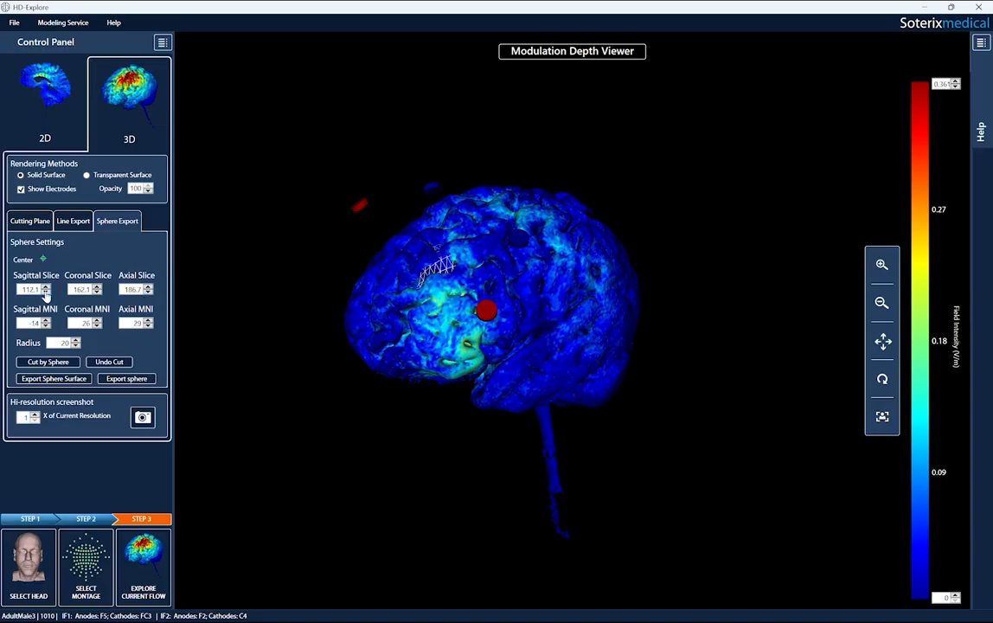
double_click(62, 343)
Cut the 3D brain with the export sphere, undo the cut, and apply it again.
click(56, 364)
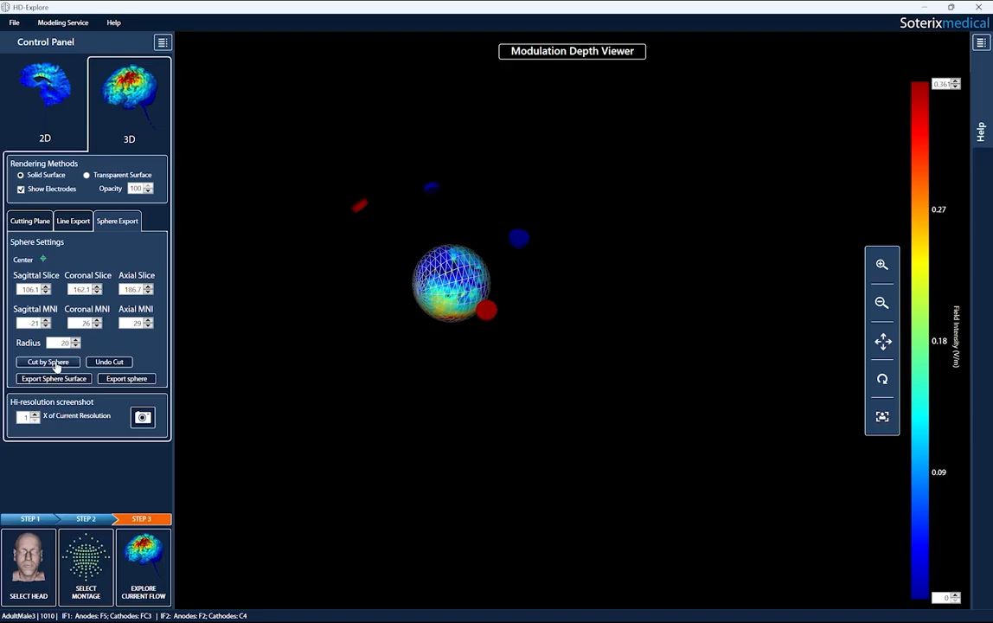
click(110, 363)
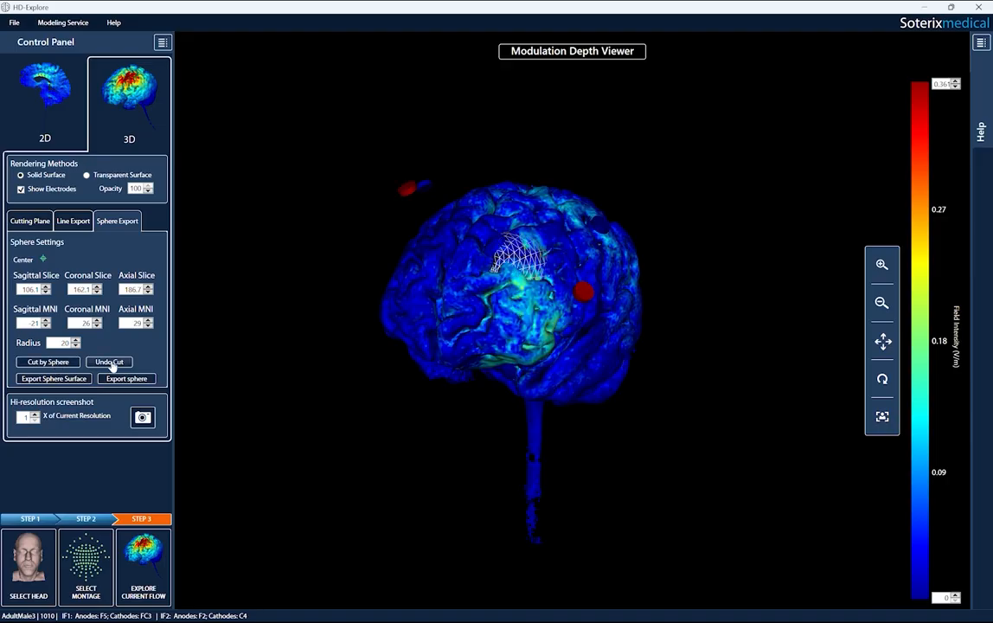
click(54, 362)
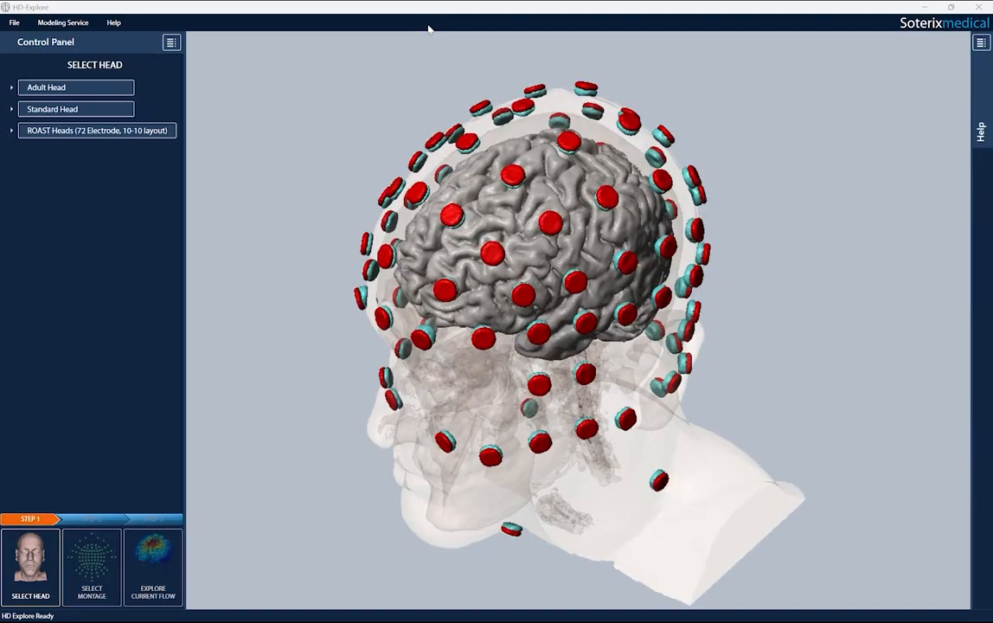
Load the Adult Male 1 head with the 336 Electrode layout and go to its montage selection.
click(83, 90)
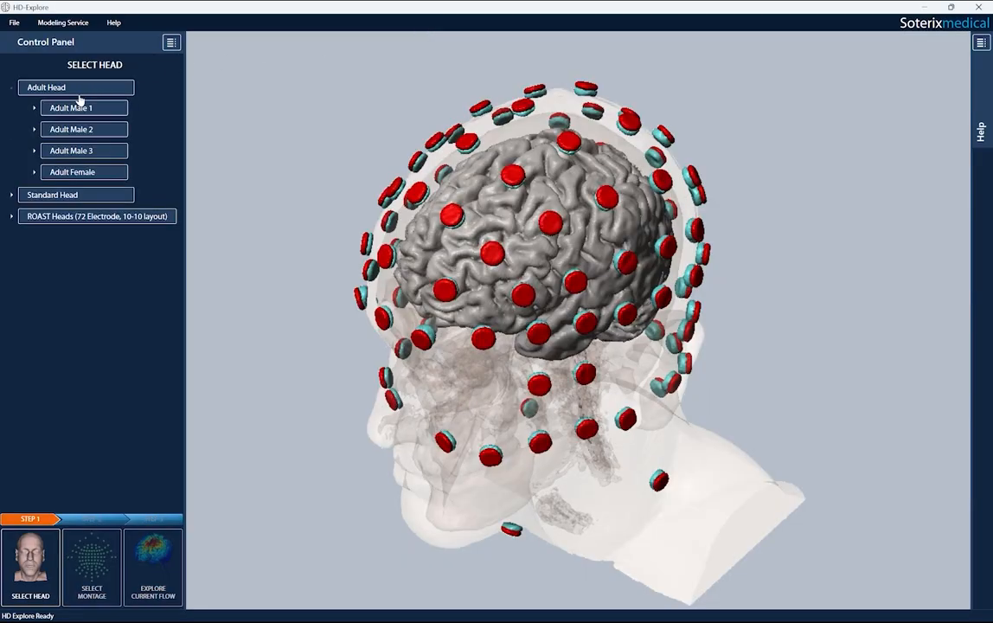
click(76, 106)
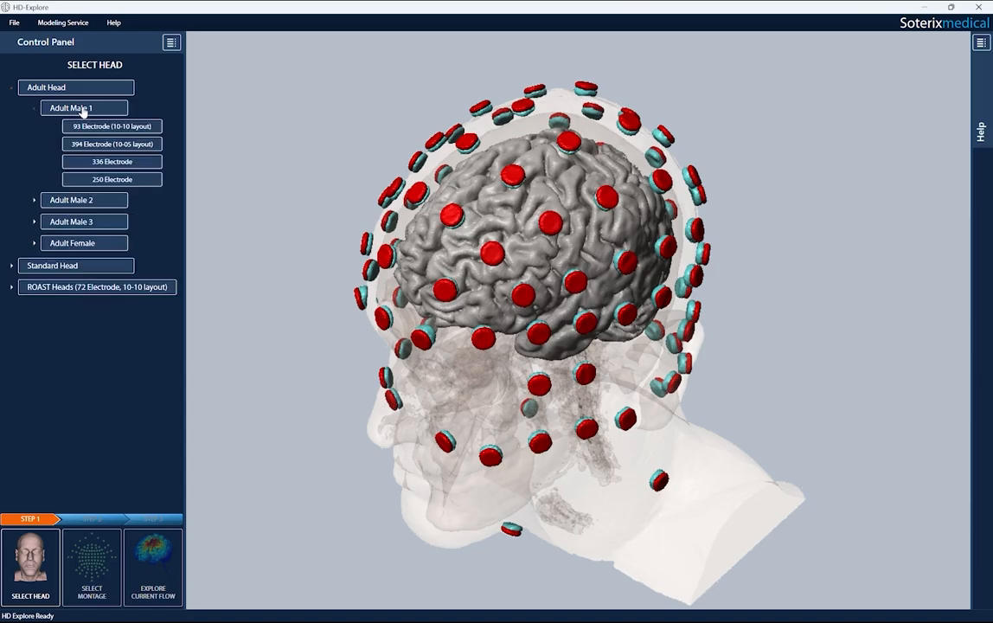
click(127, 162)
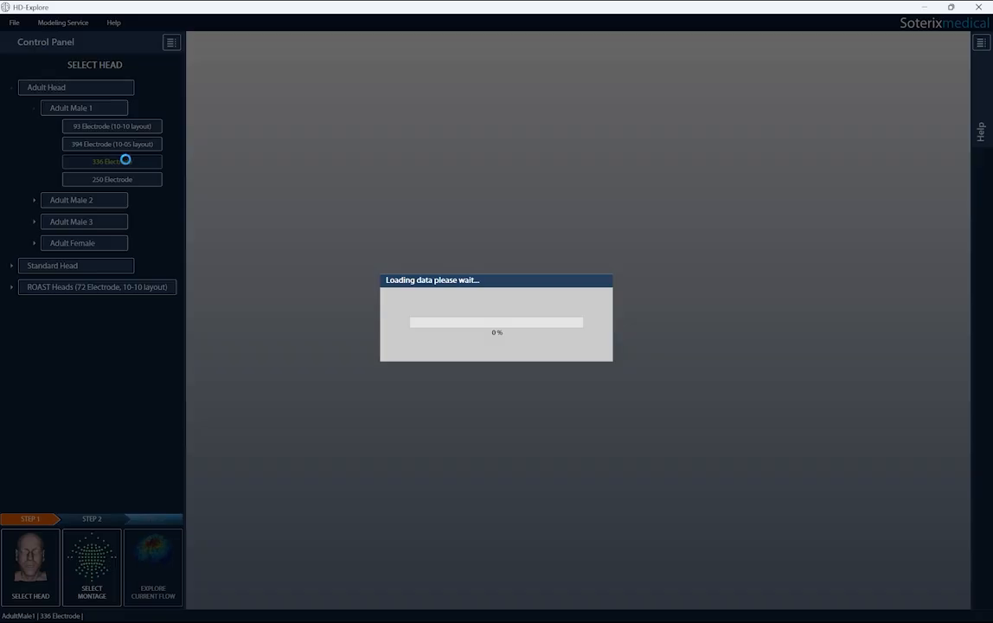
click(94, 519)
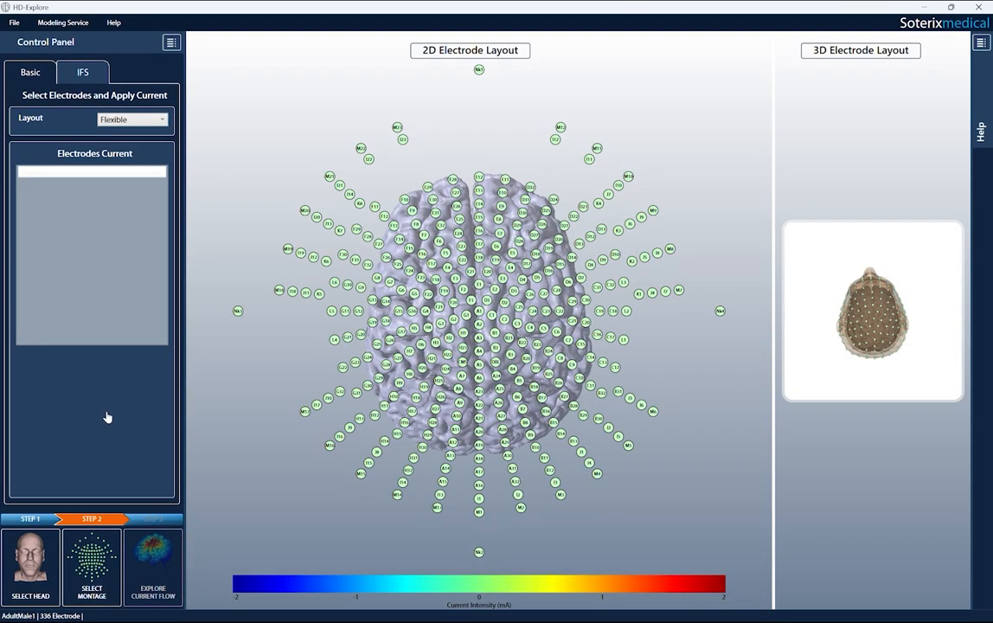
Set up a Uniform layout with 1.5 mA total current and the Pad Configuration selection method, with F3 as the anode.
click(134, 119)
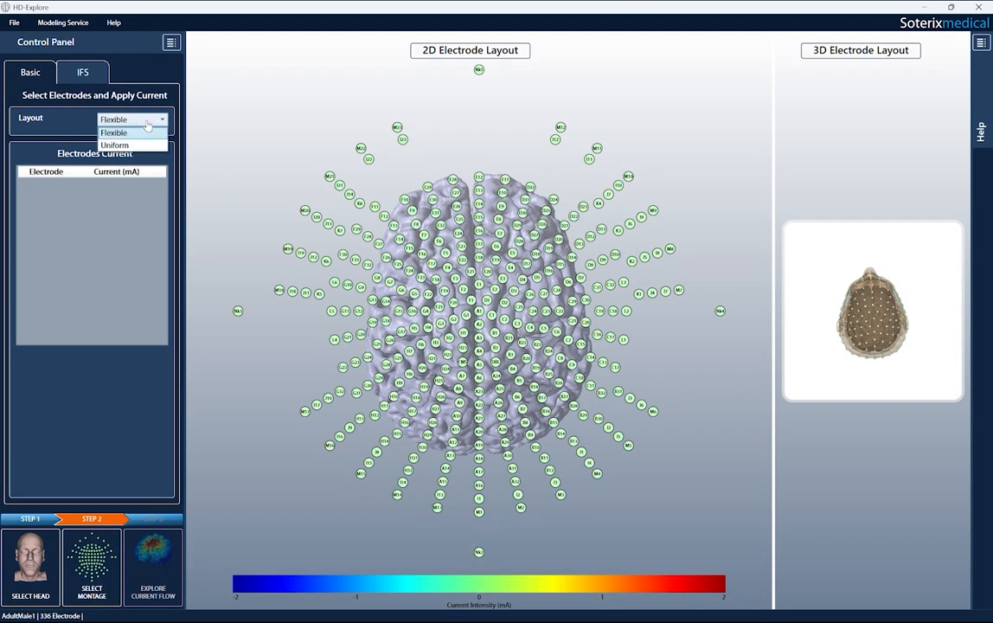
click(131, 145)
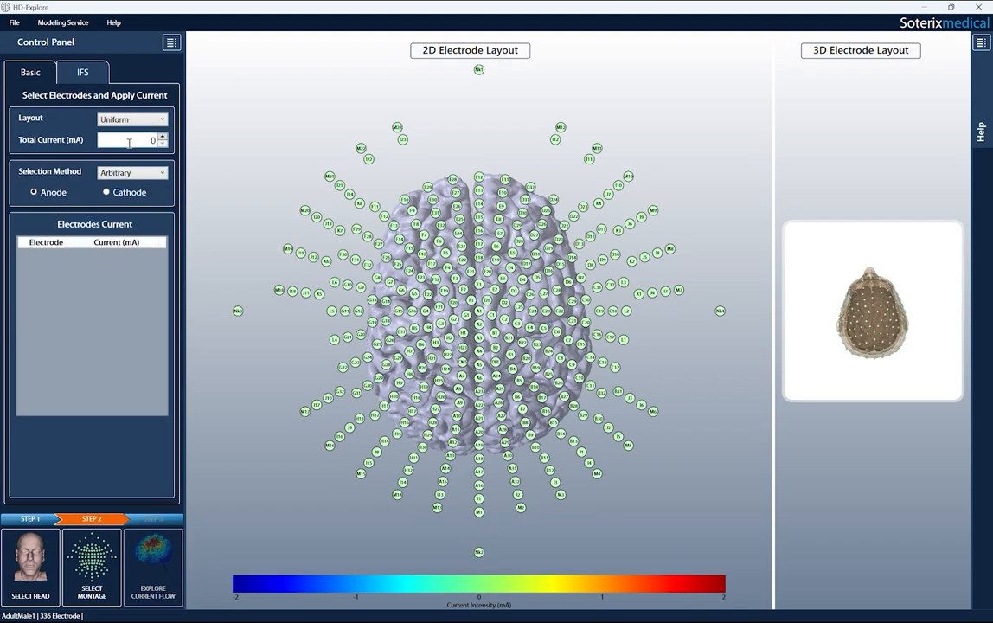
drag(134, 142, 156, 143)
text(1.5)
click(137, 173)
click(126, 197)
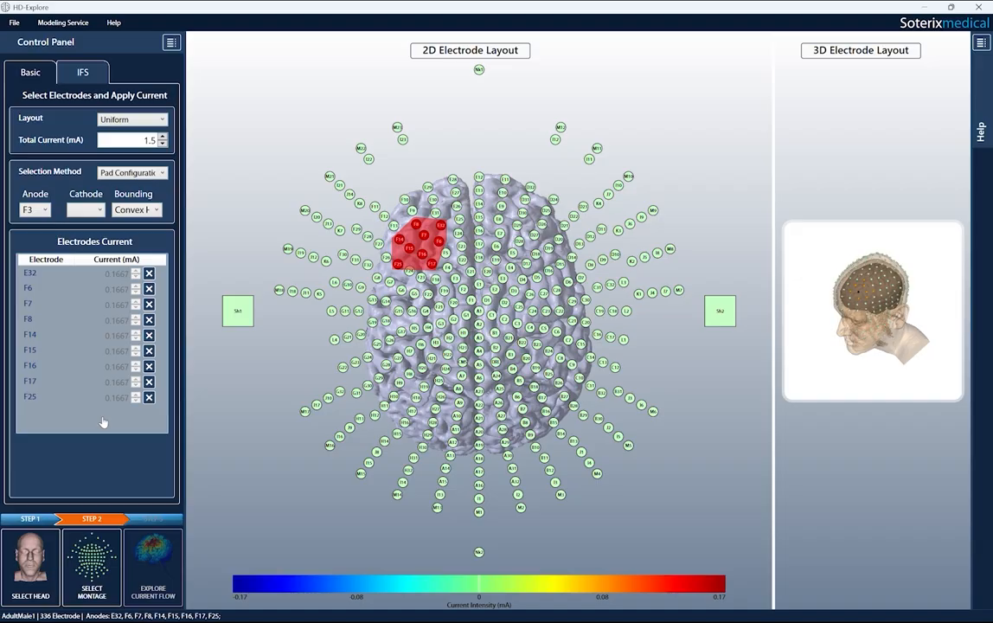
Set the pad montage's cathode to RSh and load the resulting current flow.
click(78, 209)
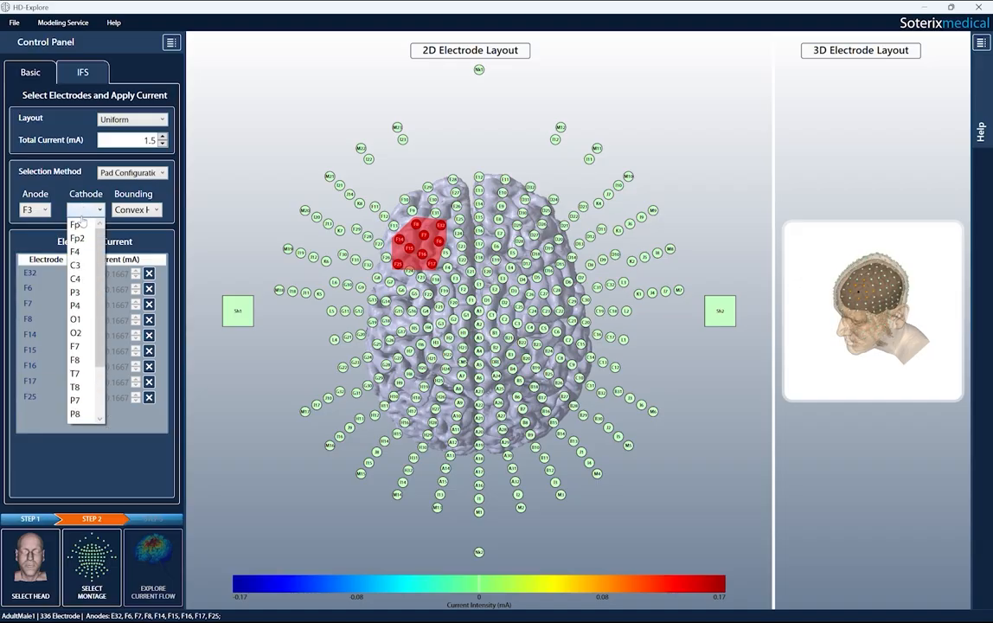
scroll(82, 320, down, 5)
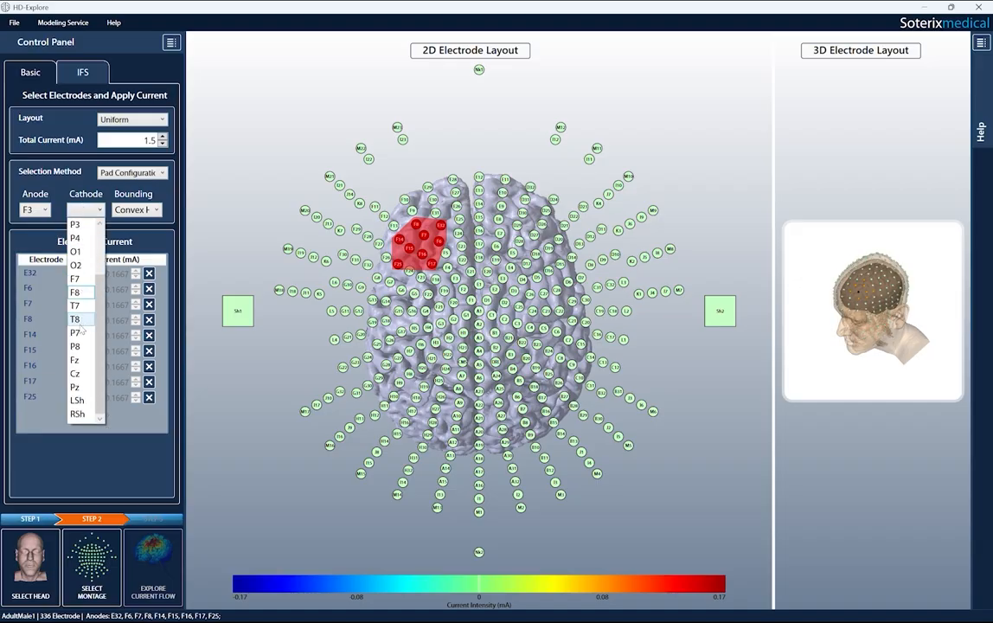
click(78, 410)
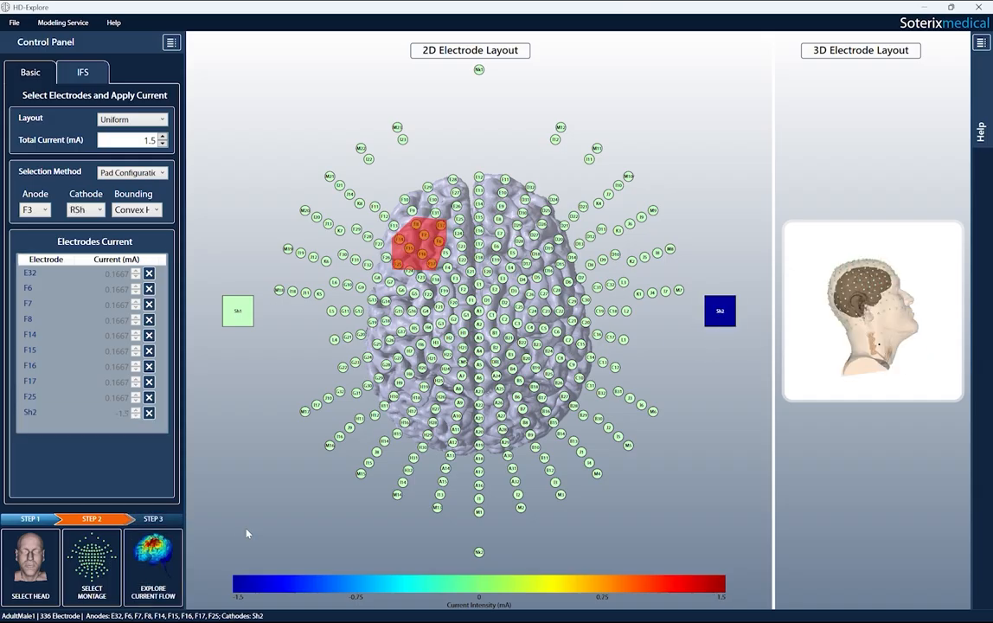
click(159, 538)
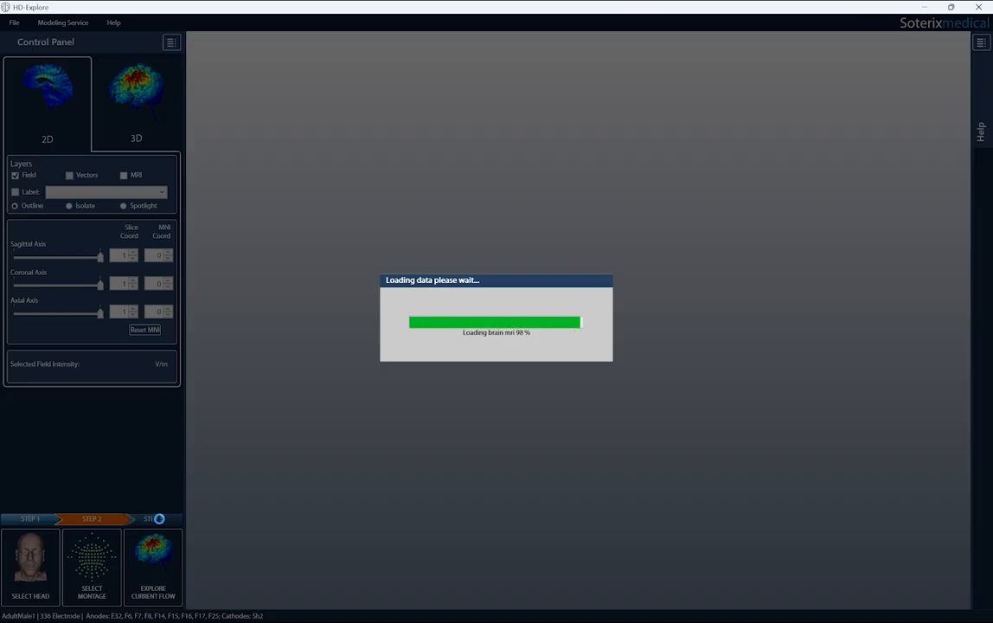